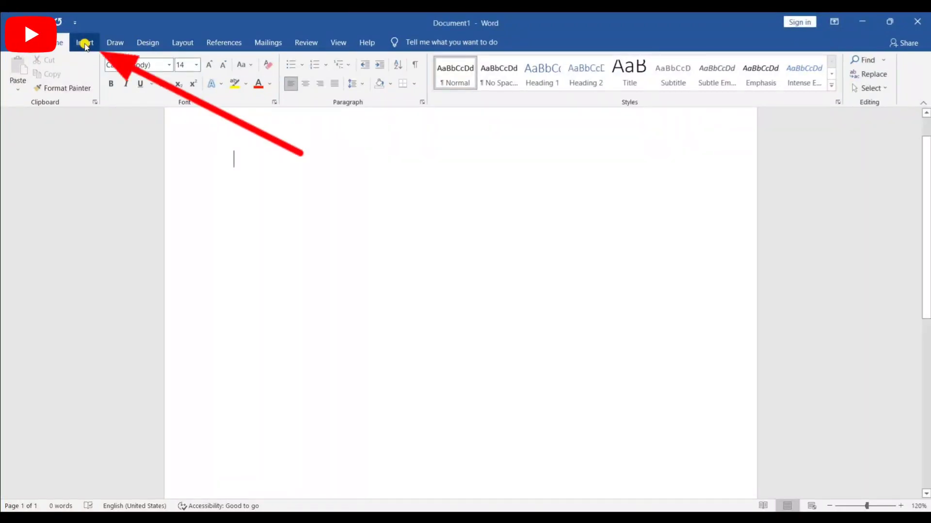
Insert a table with four columns and three rows.
{"action": "left_click", "coordinate": [85, 44]}
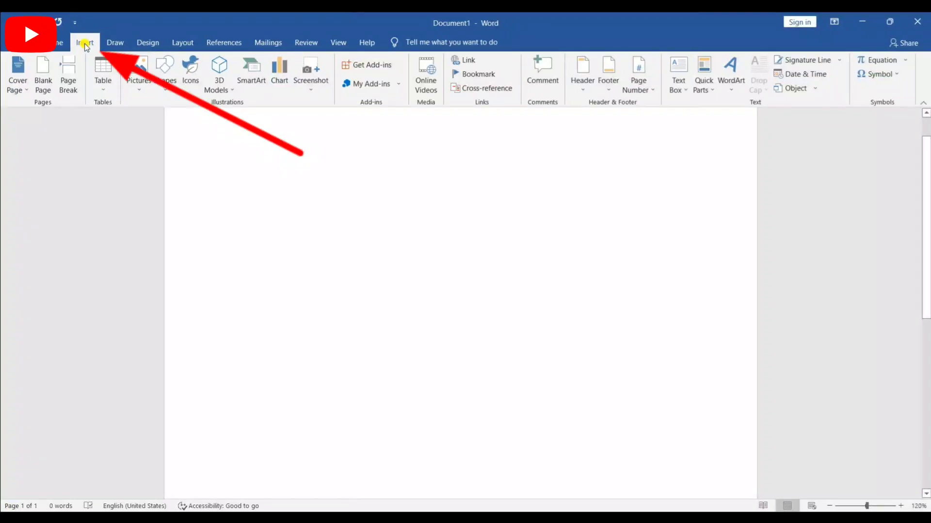
{"action": "left_click", "coordinate": [108, 91]}
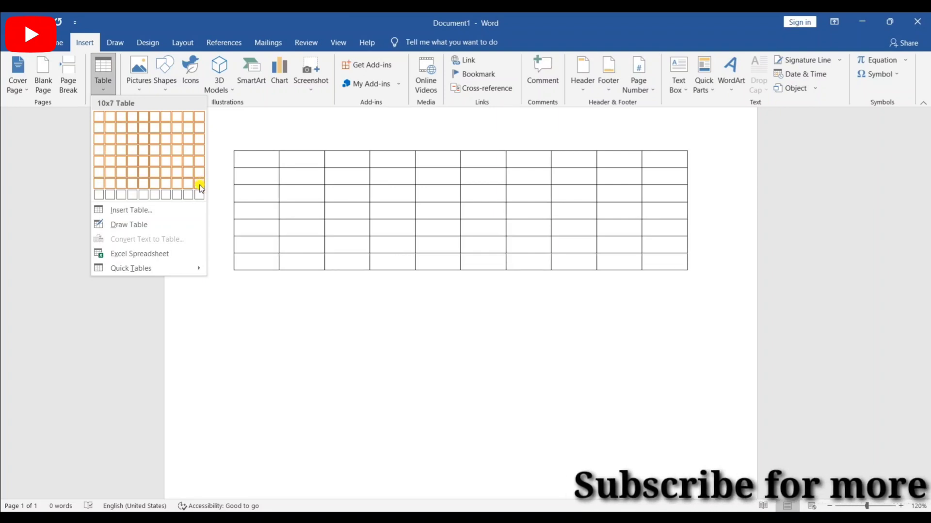
{"action": "left_click", "coordinate": [132, 138]}
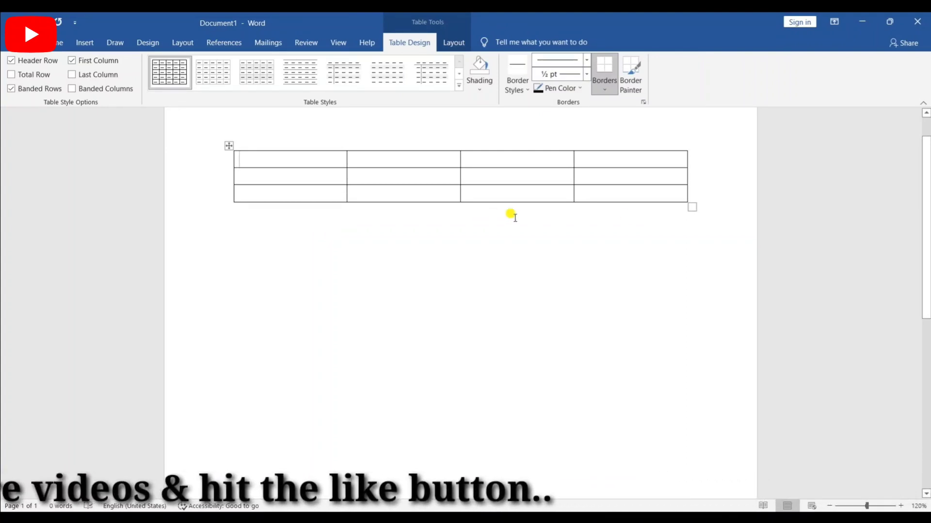
Highlight the table's first row and individual columns in turn, and undo the table insertion.
{"action": "left_click", "coordinate": [314, 164]}
{"action": "left_click_drag", "start_coordinate": [314, 164], "coordinate": [573, 162]}
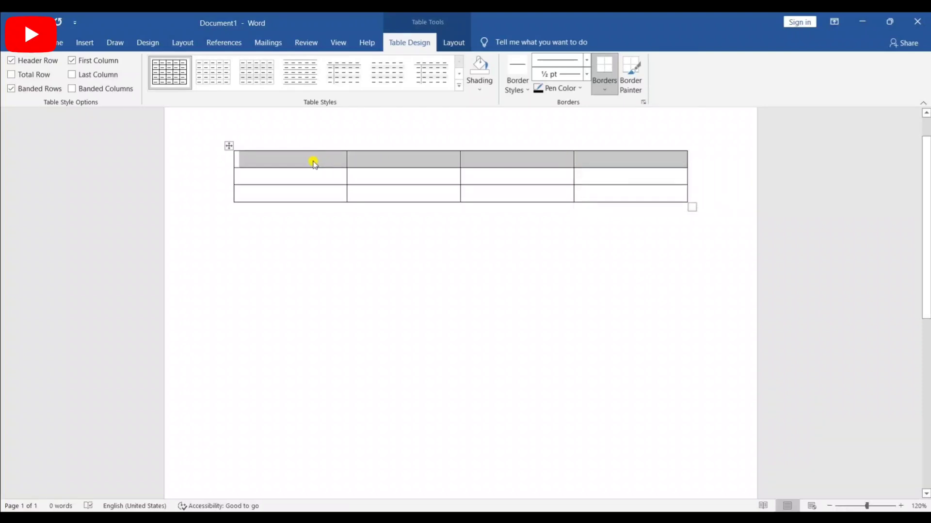
{"action": "left_click", "coordinate": [287, 160]}
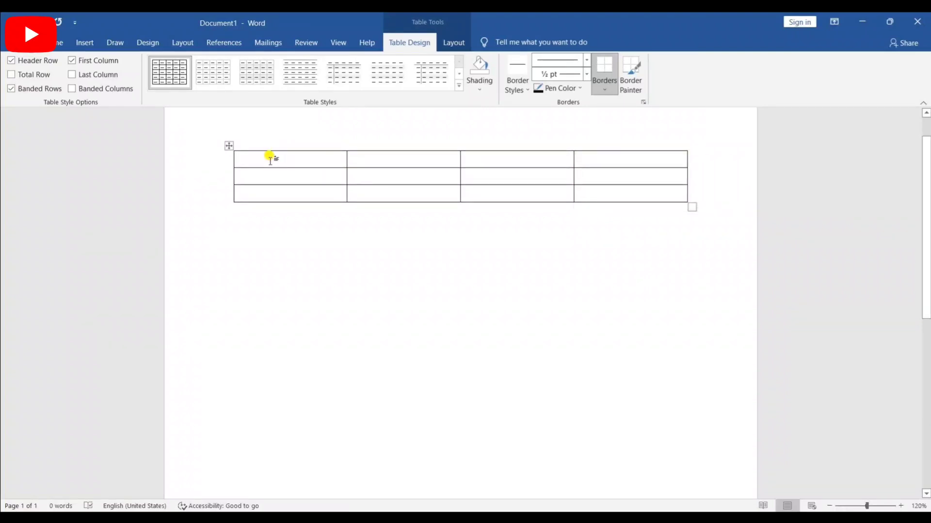
{"action": "left_click_drag", "start_coordinate": [270, 156], "coordinate": [596, 161]}
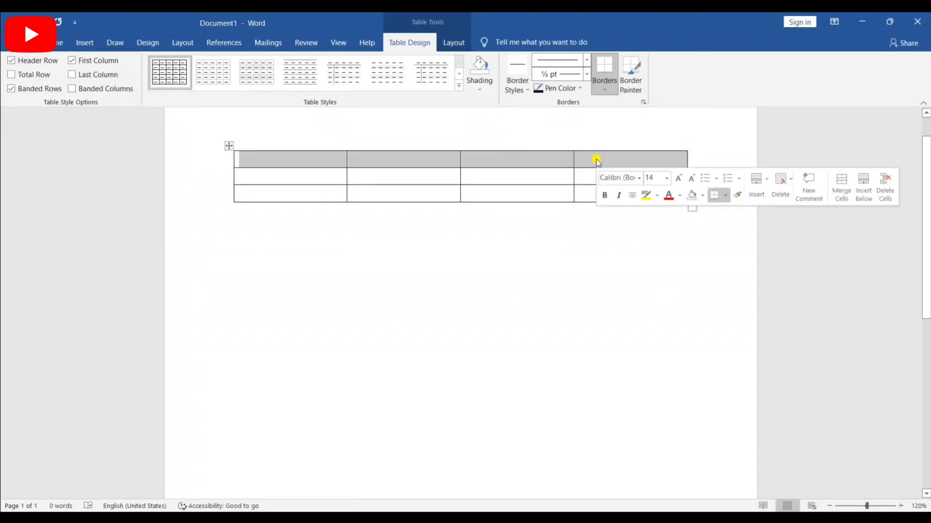
{"action": "left_click", "coordinate": [323, 161]}
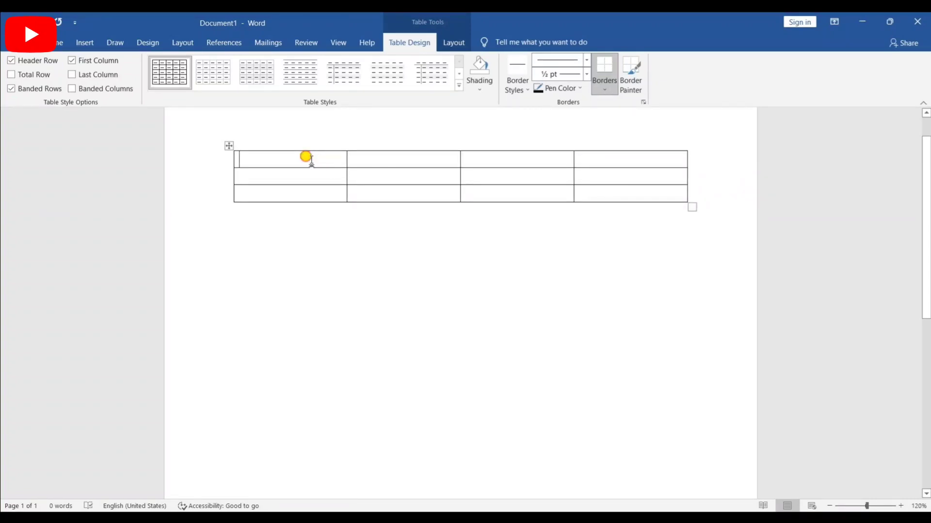
{"action": "left_click_drag", "start_coordinate": [305, 159], "coordinate": [312, 202]}
{"action": "left_click", "coordinate": [268, 170]}
{"action": "left_click_drag", "start_coordinate": [388, 162], "coordinate": [394, 187]}
{"action": "left_click_drag", "start_coordinate": [307, 158], "coordinate": [594, 167]}
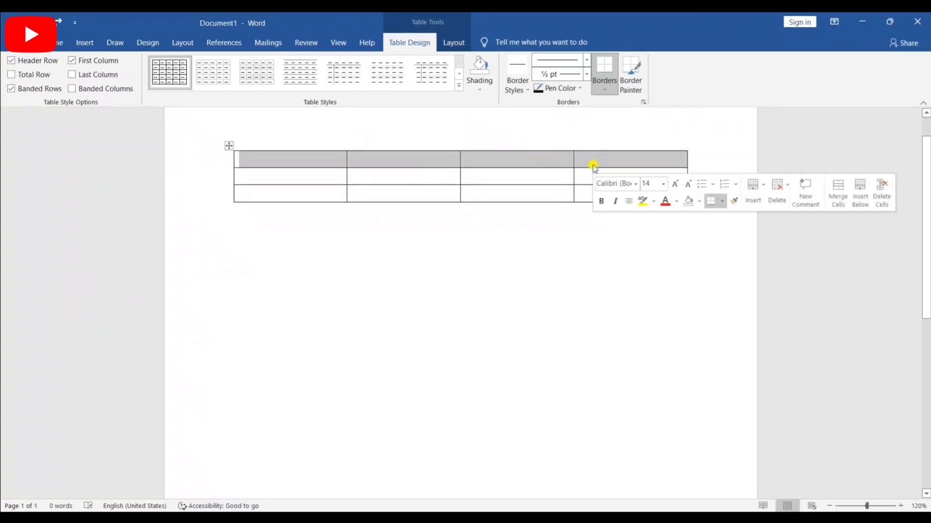
{"action": "key", "text": "ctrl+z"}
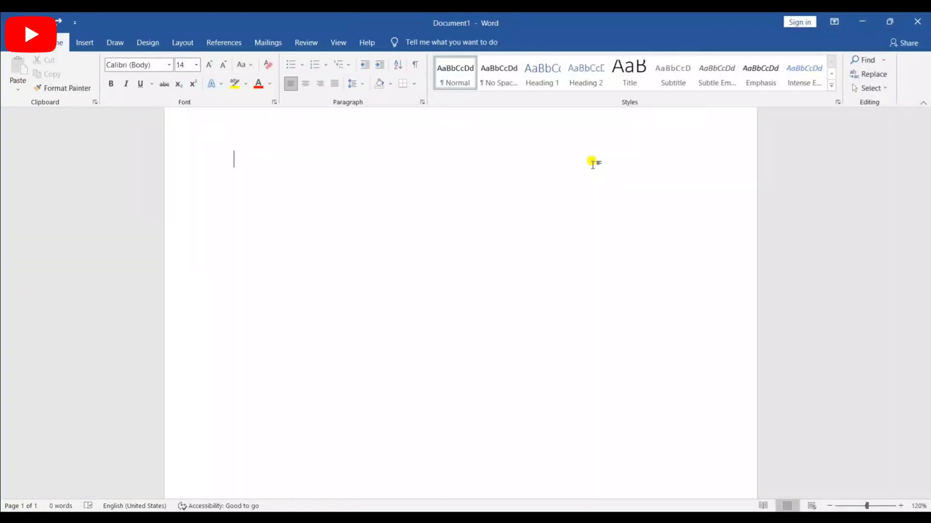
Create a one-row, three-column table from a text line of four plus signs separated by runs of hyphens.
{"action": "type", "text": "+-------------------------------"}
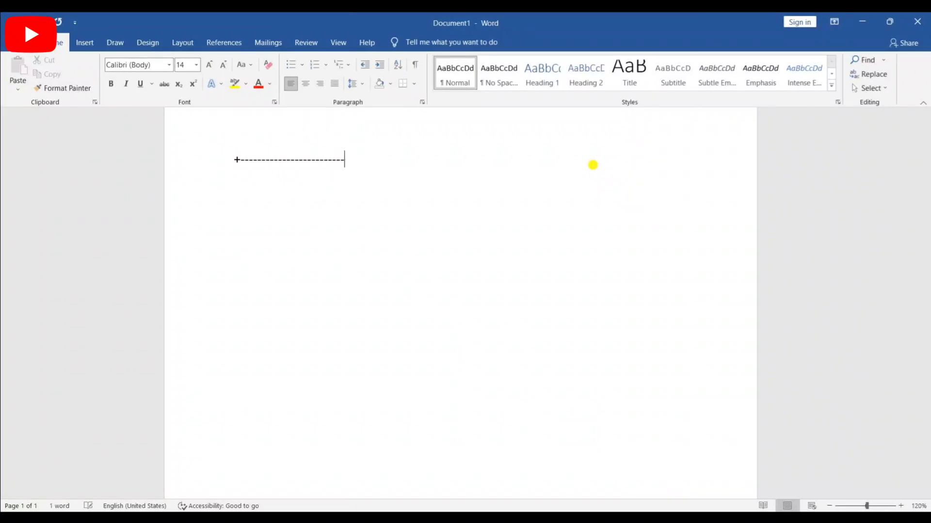
{"action": "type", "text": "----"}
{"action": "type", "text": "+-------------------------------------"}
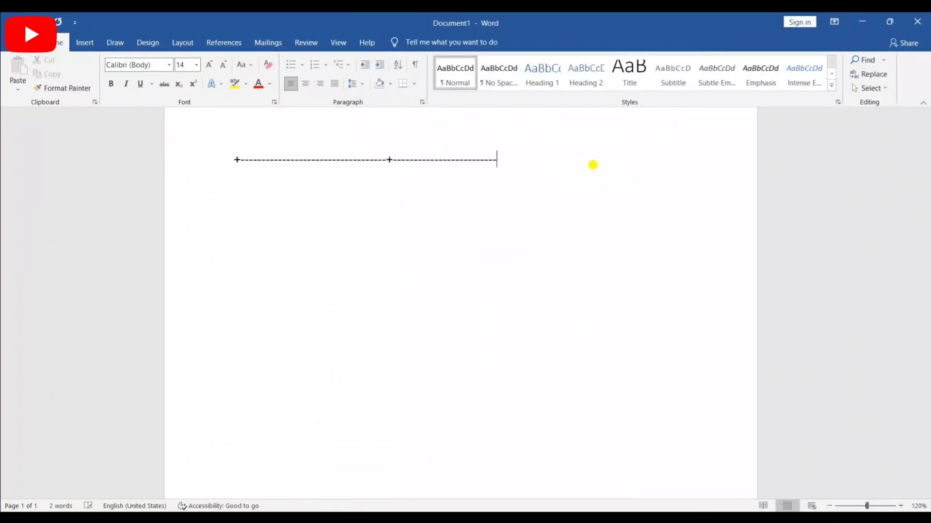
{"action": "type", "text": "+-------------------------------------+"}
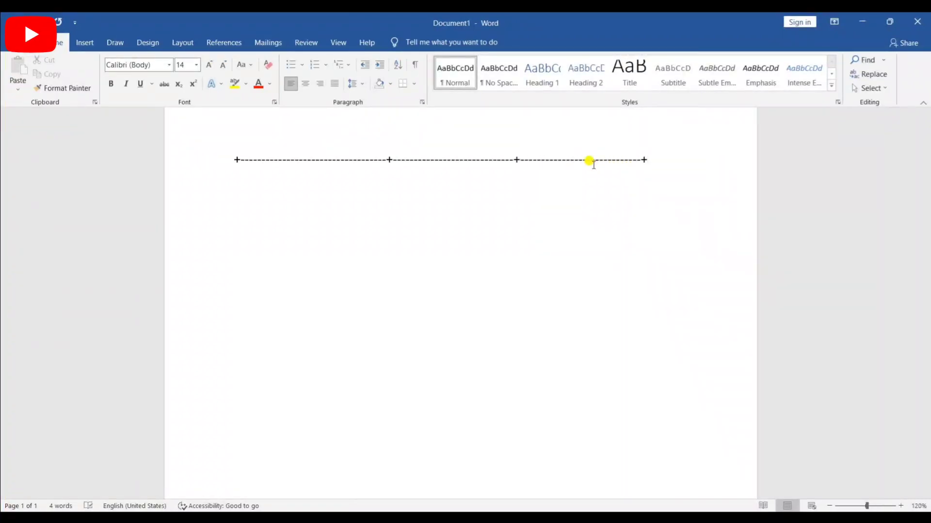
{"action": "key", "text": "Return"}
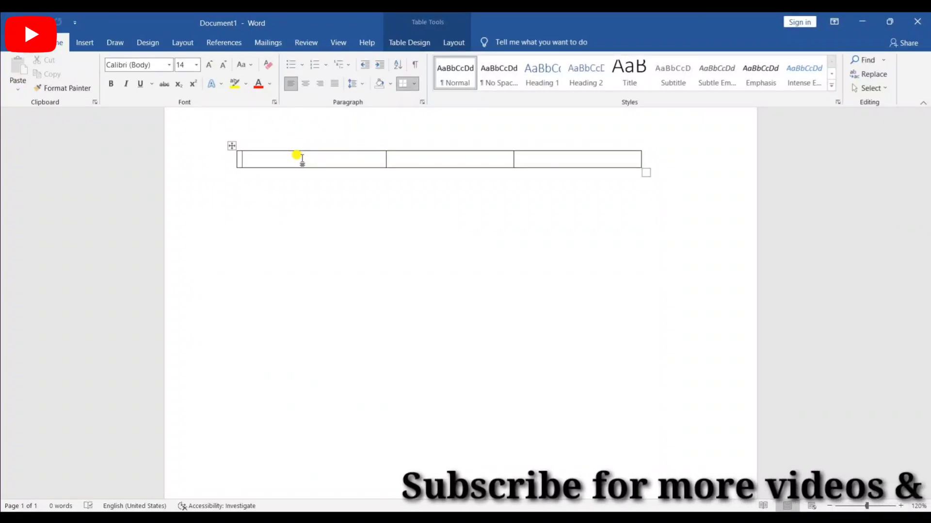
Extend the three-column table cell by cell until it has ten rows.
{"action": "key", "text": "Tab"}
{"action": "key", "text": "Tab"}
{"action": "key", "text": "Tab"}
{"action": "key", "text": "Tab"}
{"action": "key", "text": "Tab"}
{"action": "key", "text": "Tab"}
{"action": "key", "text": "Tab"}
{"action": "key", "text": "Tab"}
{"action": "key", "text": "Tab"}
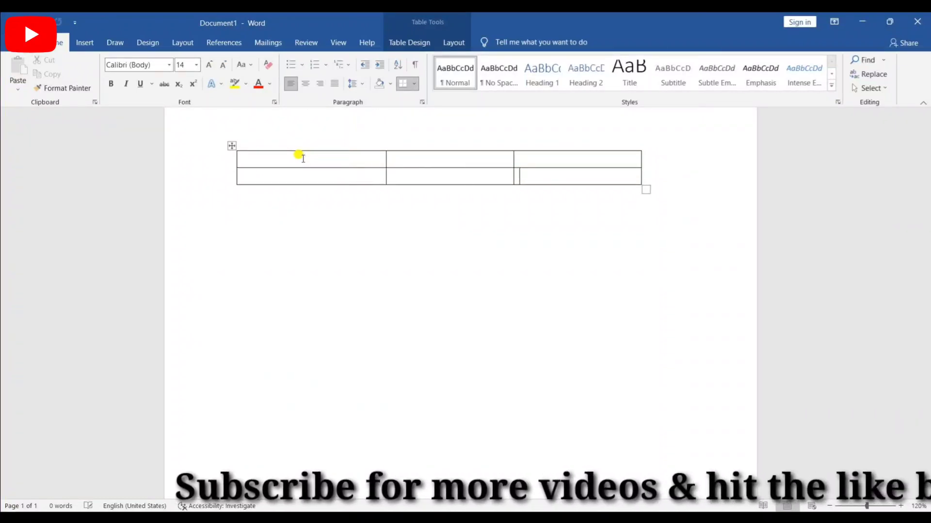
{"action": "key", "text": "Tab"}
{"action": "key", "text": "Tab"}
{"action": "key", "text": "Tab"}
{"action": "key", "text": "Tab"}
{"action": "key", "text": "Tab"}
{"action": "key", "text": "Tab"}
{"action": "key", "text": "Tab"}
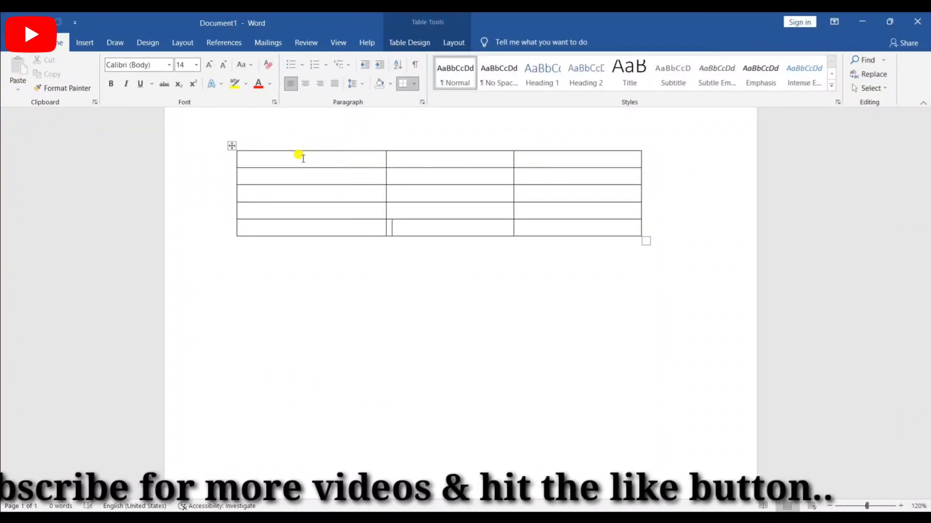
{"action": "key", "text": "Tab"}
{"action": "key", "text": "Tab"}
{"action": "key", "text": "Tab"}
{"action": "key", "text": "Tab"}
{"action": "key", "text": "Tab"}
{"action": "key", "text": "Tab"}
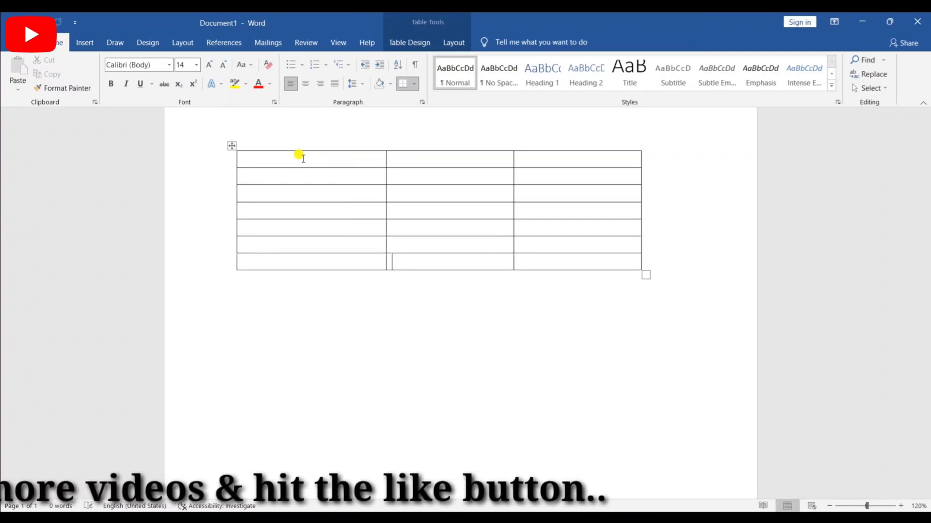
{"action": "key", "text": "Tab"}
{"action": "key", "text": "Tab"}
{"action": "key", "text": "Tab"}
{"action": "key", "text": "Tab"}
{"action": "key", "text": "Tab"}
{"action": "key", "text": "Tab"}
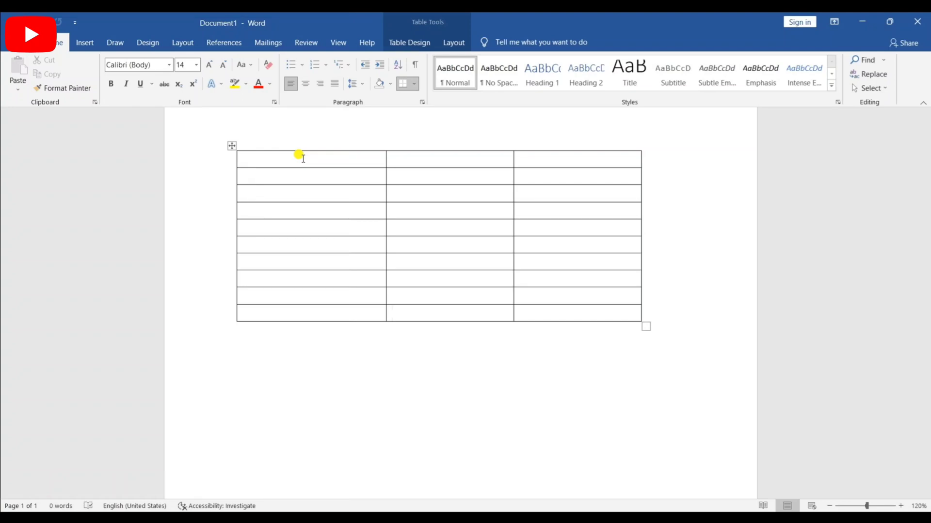
Undo the added rows and the table made from the plus-and-hyphen line, back to a blank page.
{"action": "key", "text": "ctrl+z"}
{"action": "key", "text": "ctrl+z"}
{"action": "key", "text": "ctrl+z"}
{"action": "key", "text": "ctrl+z"}
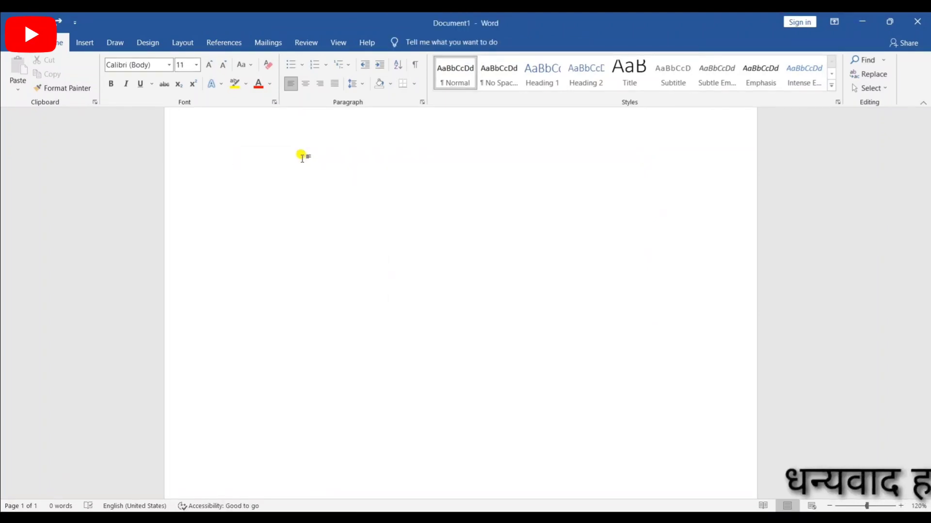
Insert a 10x8 table using the full size grid, and undo the insertion.
{"action": "left_click", "coordinate": [84, 43]}
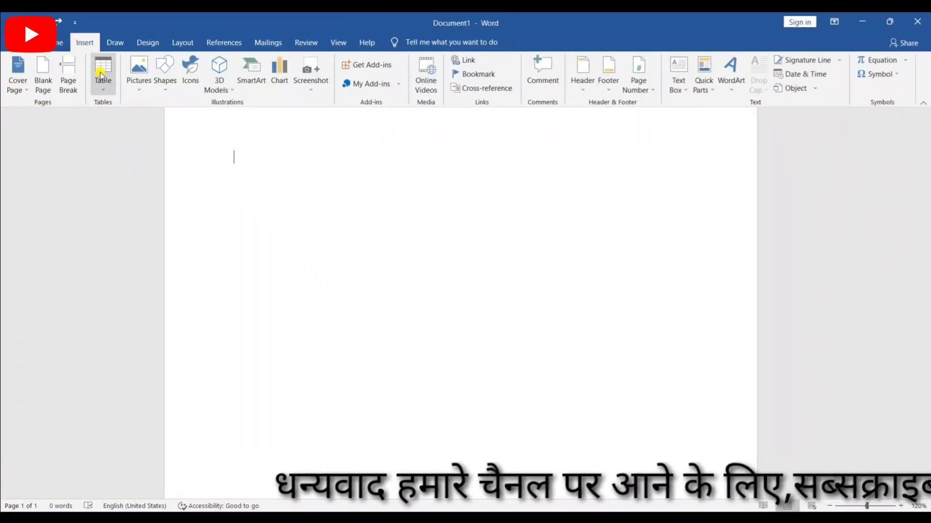
{"action": "left_click", "coordinate": [103, 86]}
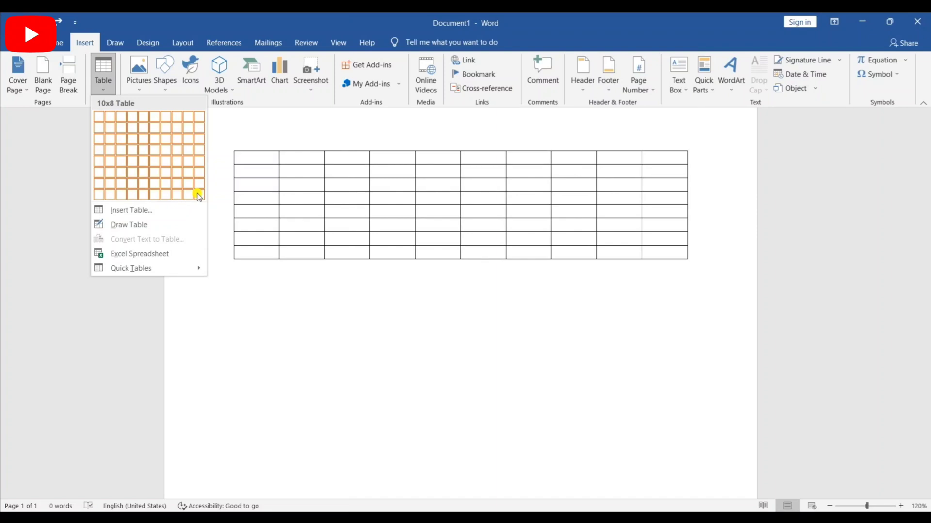
{"action": "left_click", "coordinate": [199, 196]}
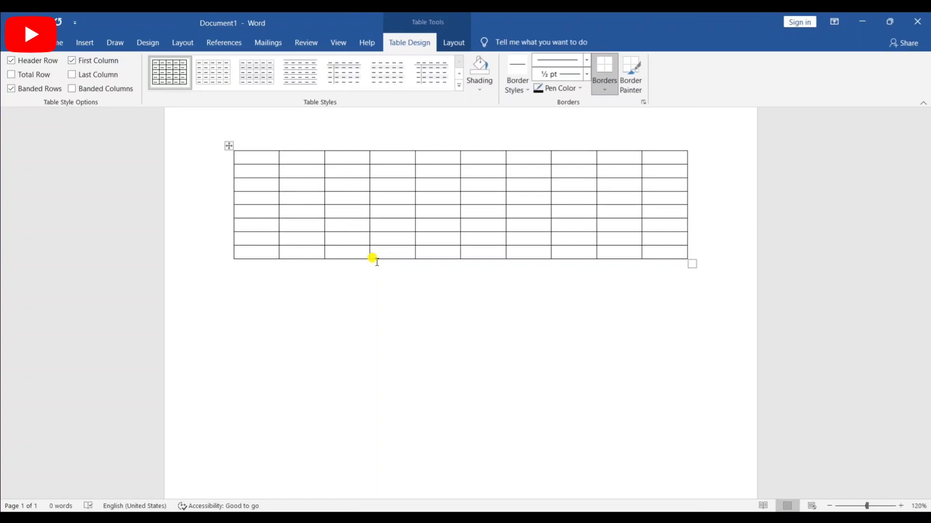
{"action": "key", "text": "ctrl+z"}
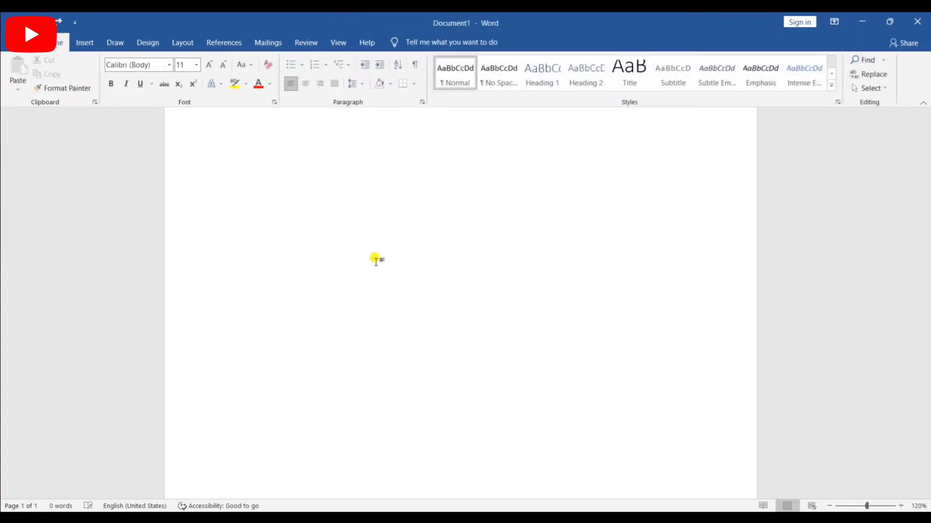
Insert a table with 15 columns and 20 rows by entering its dimensions, keeping the automatic fixed column width.
{"action": "left_click", "coordinate": [90, 42]}
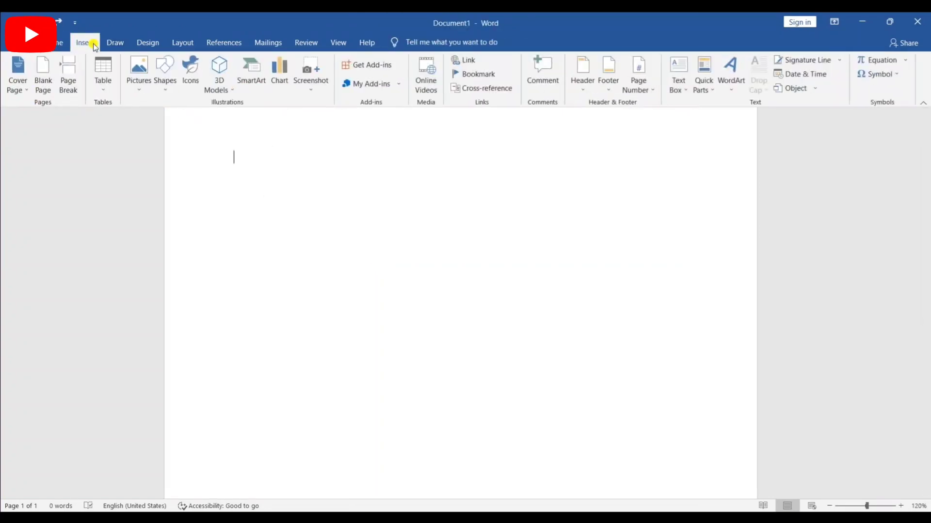
{"action": "left_click", "coordinate": [104, 86]}
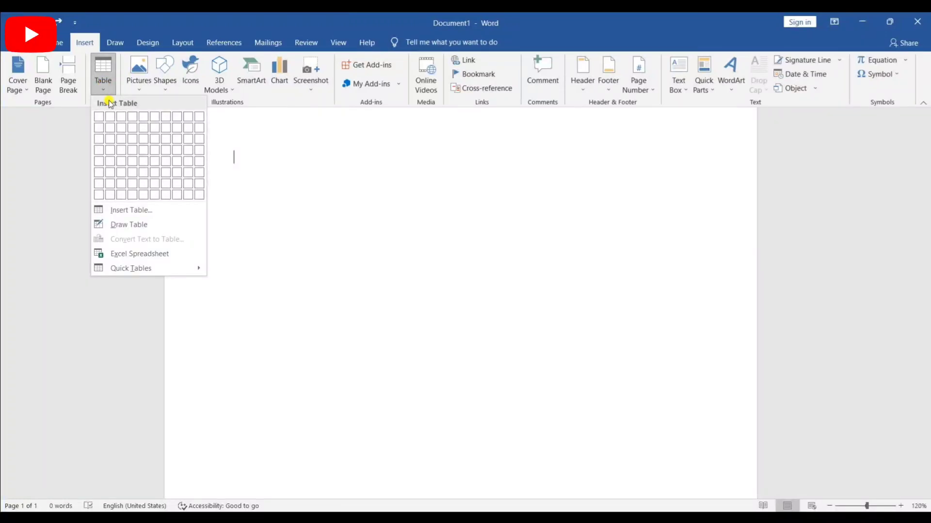
{"action": "left_click", "coordinate": [147, 213]}
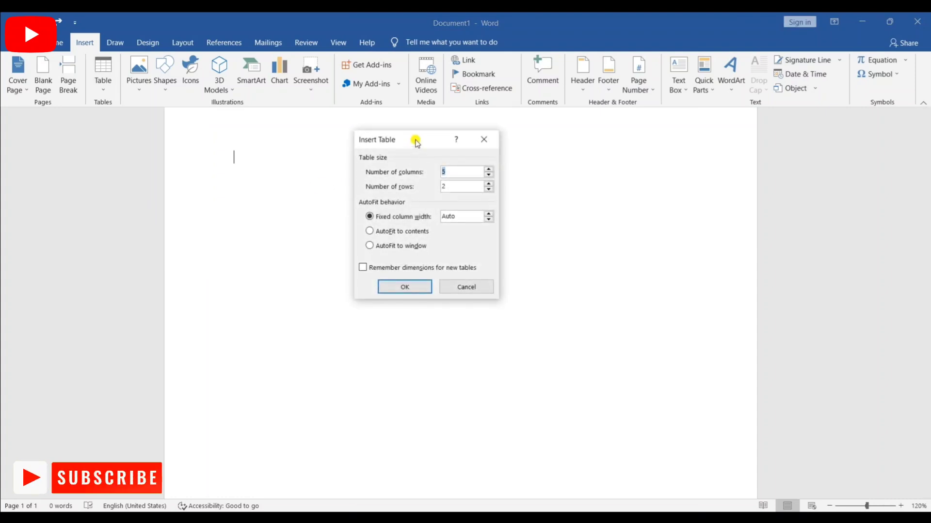
{"action": "left_click_drag", "start_coordinate": [416, 142], "coordinate": [375, 128]}
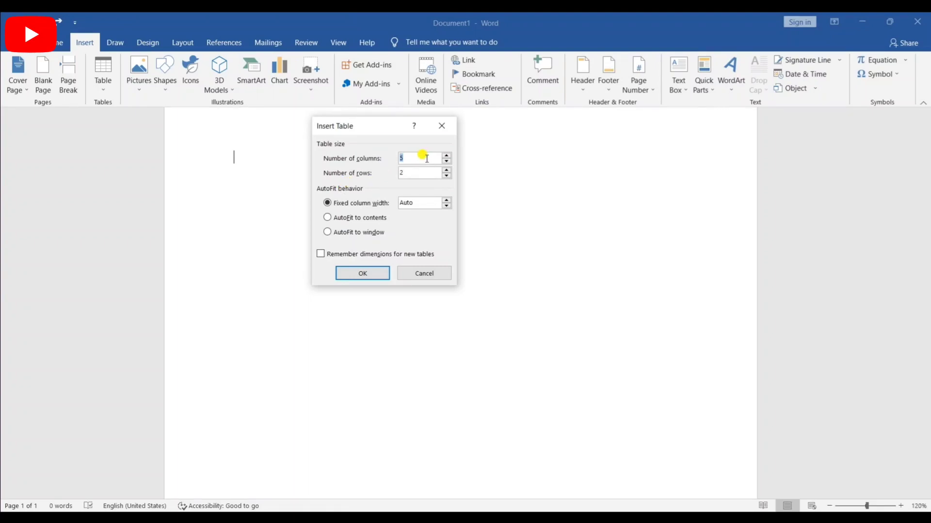
{"action": "key", "text": "BackSpace"}
{"action": "type", "text": "1"}
{"action": "key", "text": "BackSpace"}
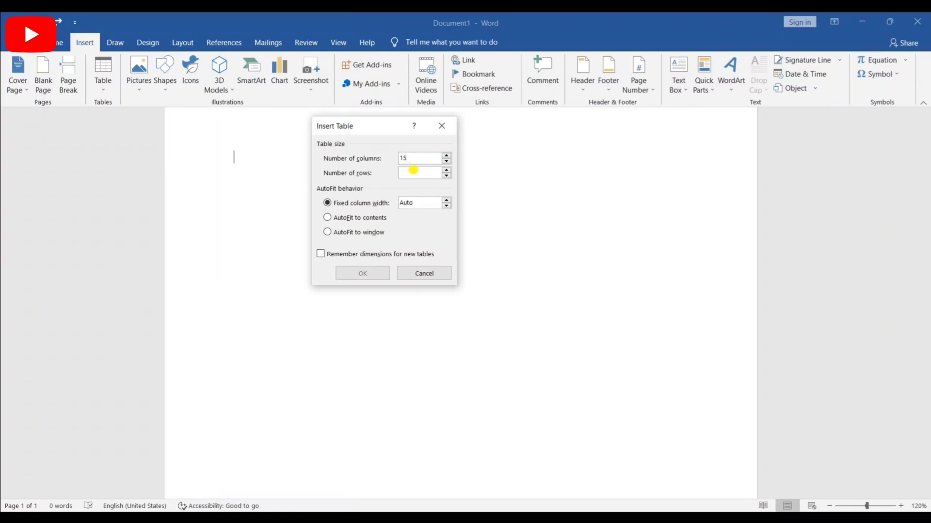
{"action": "type", "text": "20"}
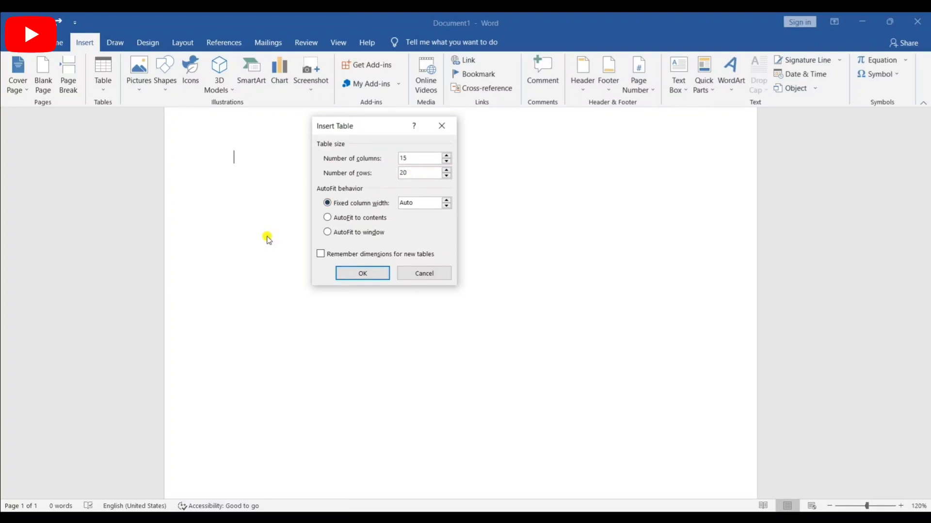
{"action": "left_click", "coordinate": [359, 272]}
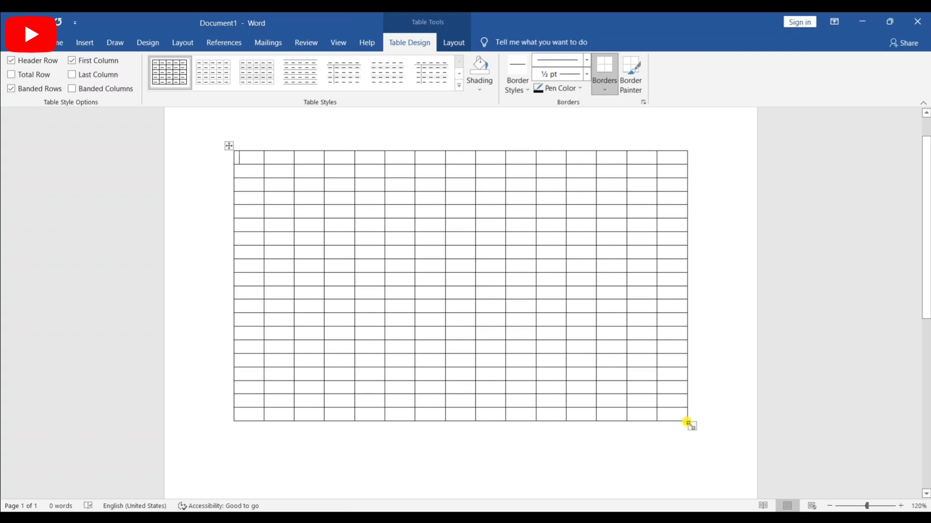
Resize the whole table from its corner, making it slightly taller and narrower.
{"action": "left_click_drag", "start_coordinate": [687, 423], "coordinate": [680, 454]}
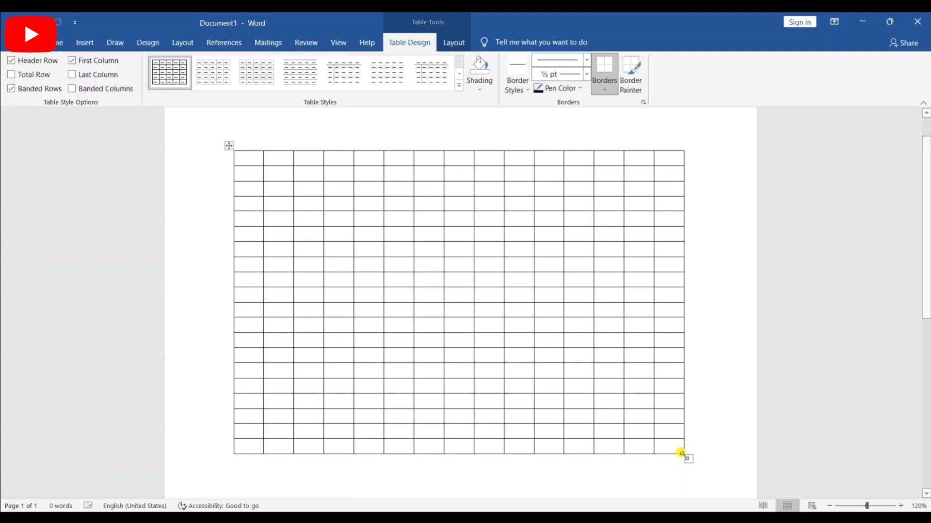
{"action": "mouse_move", "coordinate": [679, 451]}
{"action": "left_mouse_down"}
{"action": "mouse_move", "coordinate": [611, 407]}
{"action": "mouse_move", "coordinate": [669, 441]}
{"action": "left_mouse_up"}
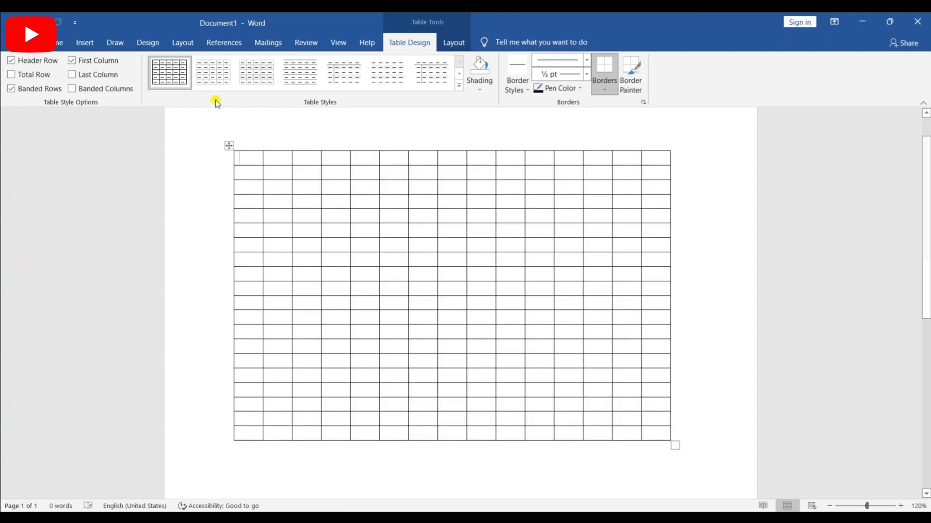
Remove the entire 15-column table from the page.
{"action": "left_click", "coordinate": [86, 43]}
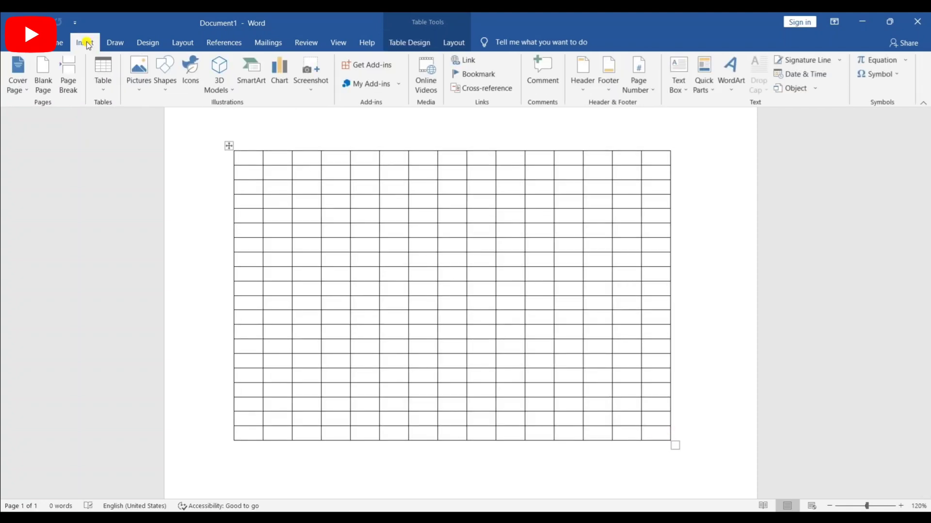
{"action": "left_click", "coordinate": [107, 87]}
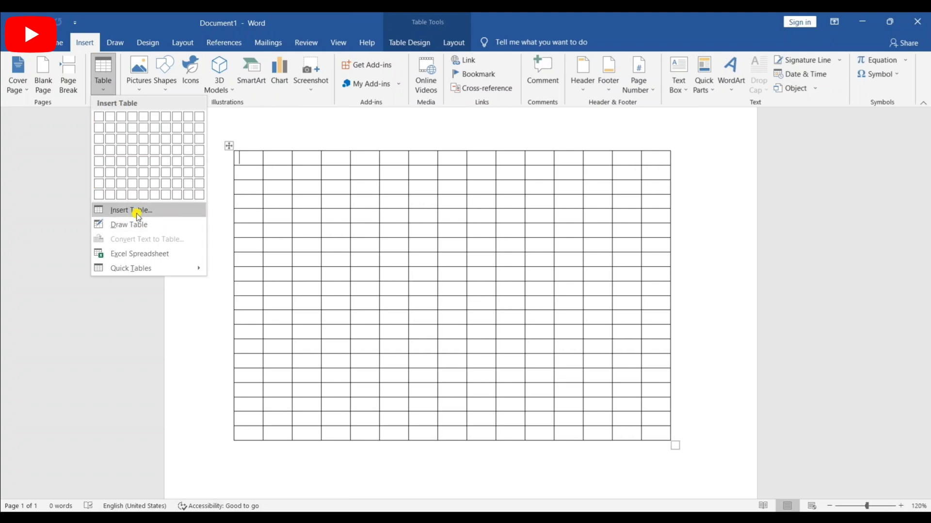
{"action": "left_click", "coordinate": [309, 122]}
{"action": "key", "text": "ctrl+a"}
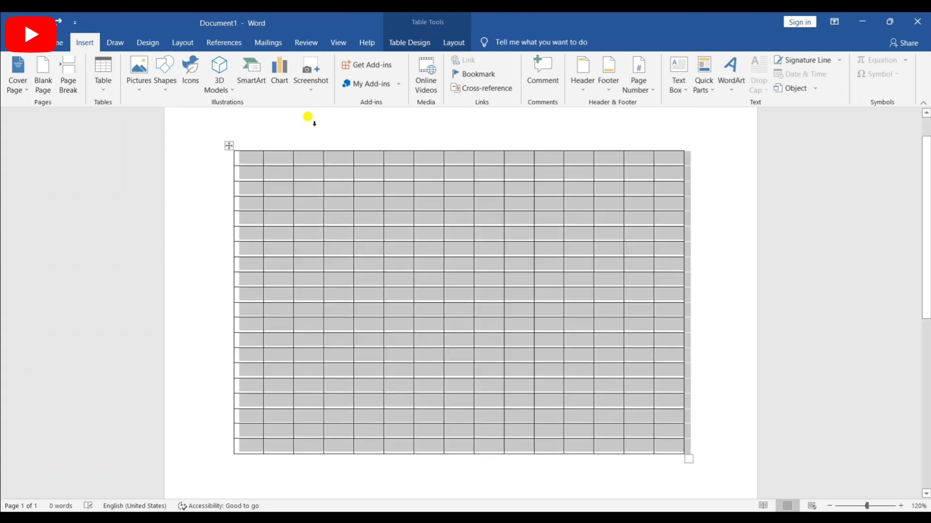
{"action": "key", "text": "Delete"}
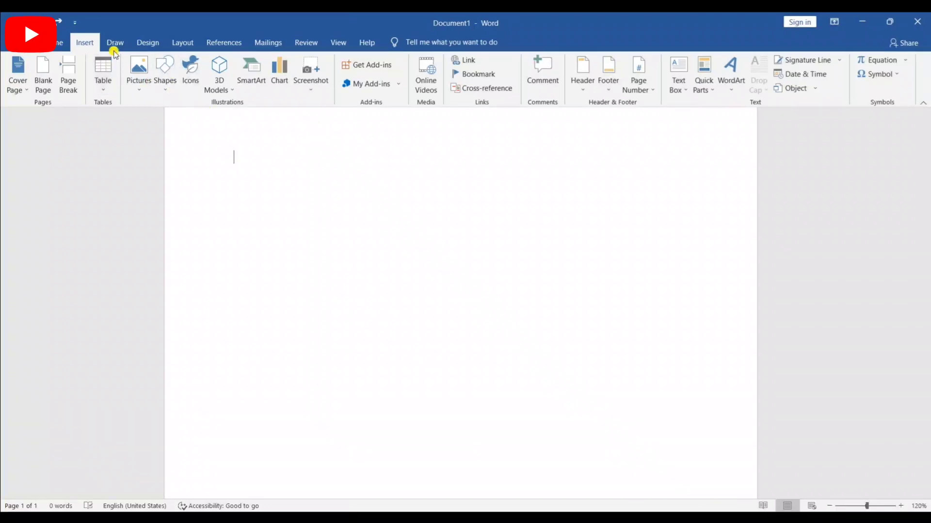
Draw a single-cell table freehand near the start of the page, about 4.44" wide and 0.29" high.
{"action": "left_click", "coordinate": [103, 77]}
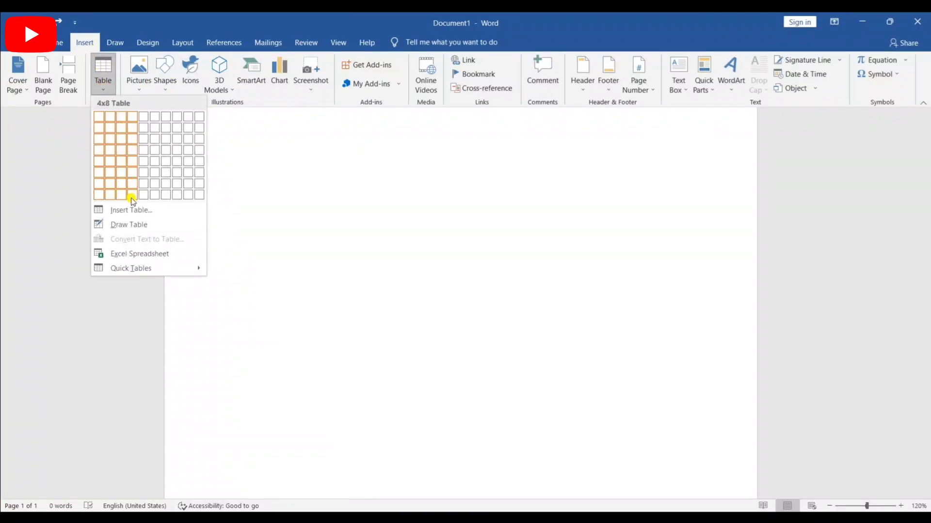
{"action": "left_click", "coordinate": [131, 224]}
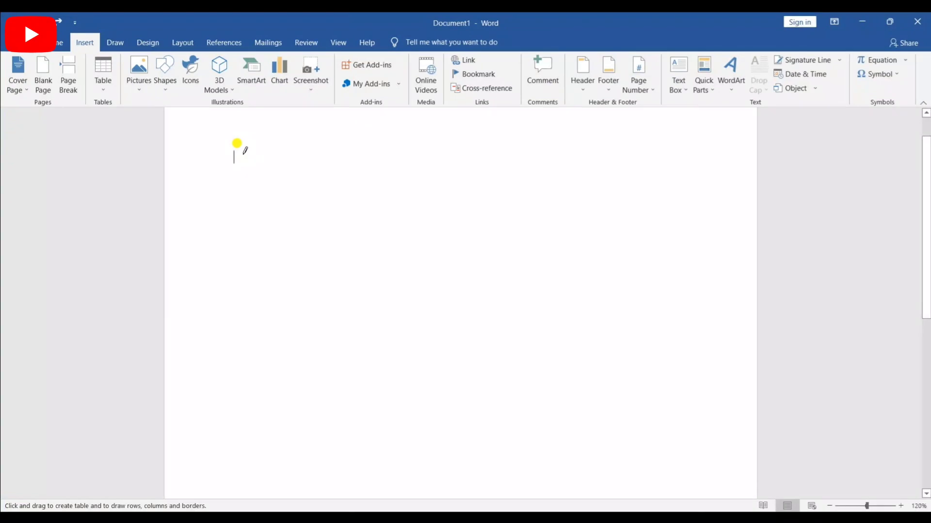
{"action": "mouse_move", "coordinate": [243, 154]}
{"action": "left_mouse_down"}
{"action": "mouse_move", "coordinate": [316, 187]}
{"action": "mouse_move", "coordinate": [512, 194]}
{"action": "mouse_move", "coordinate": [553, 173]}
{"action": "left_mouse_up"}
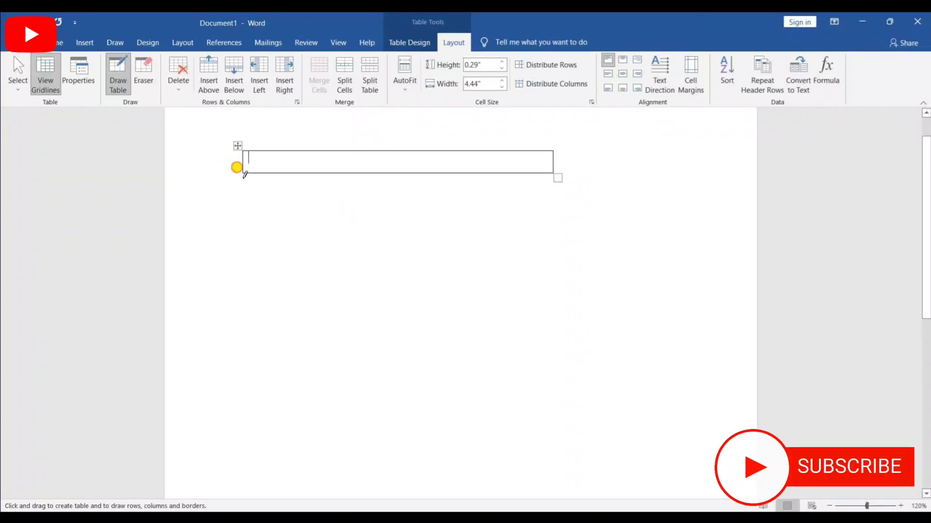
Try to draw a second, narrower cell beneath the drawn table, undo it, and stop drawing.
{"action": "mouse_move", "coordinate": [242, 178]}
{"action": "left_mouse_down"}
{"action": "mouse_move", "coordinate": [460, 198]}
{"action": "mouse_move", "coordinate": [469, 190]}
{"action": "left_mouse_up"}
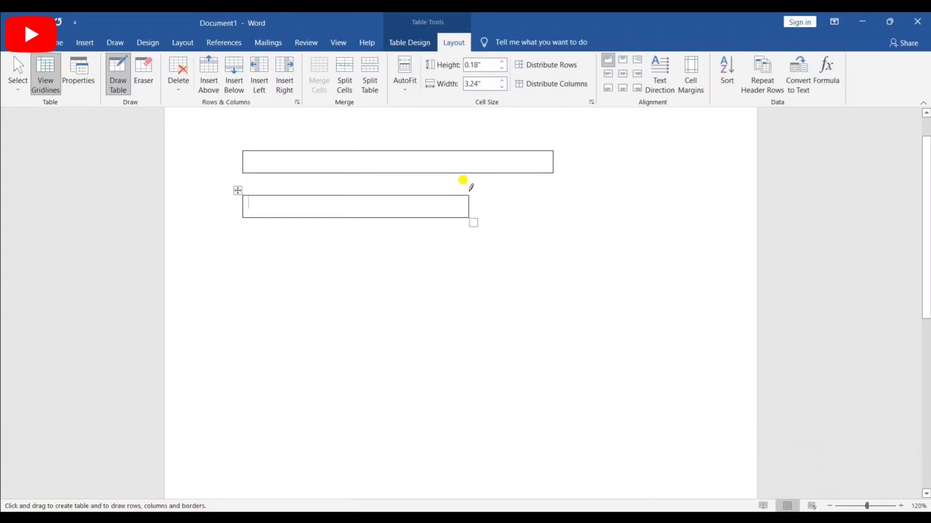
{"action": "key", "text": "ctrl+z"}
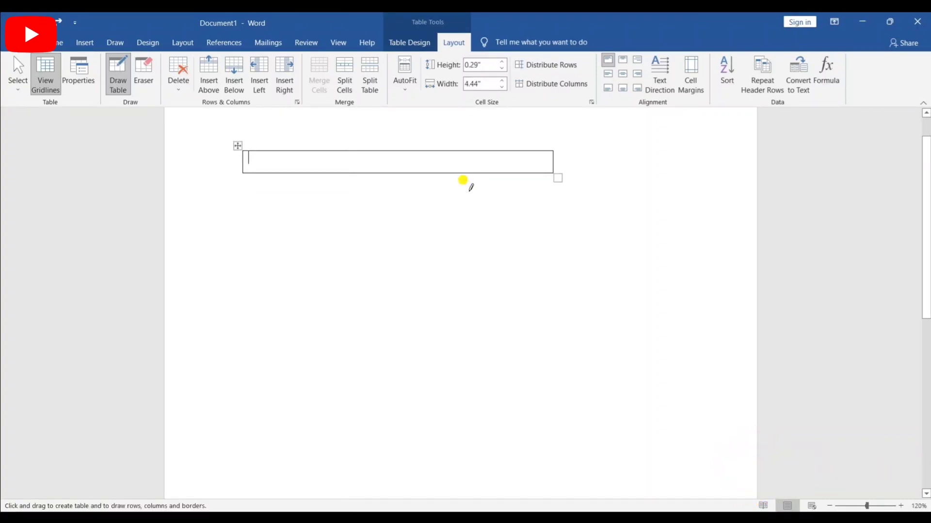
{"action": "left_click", "coordinate": [373, 305]}
{"action": "left_click", "coordinate": [375, 307]}
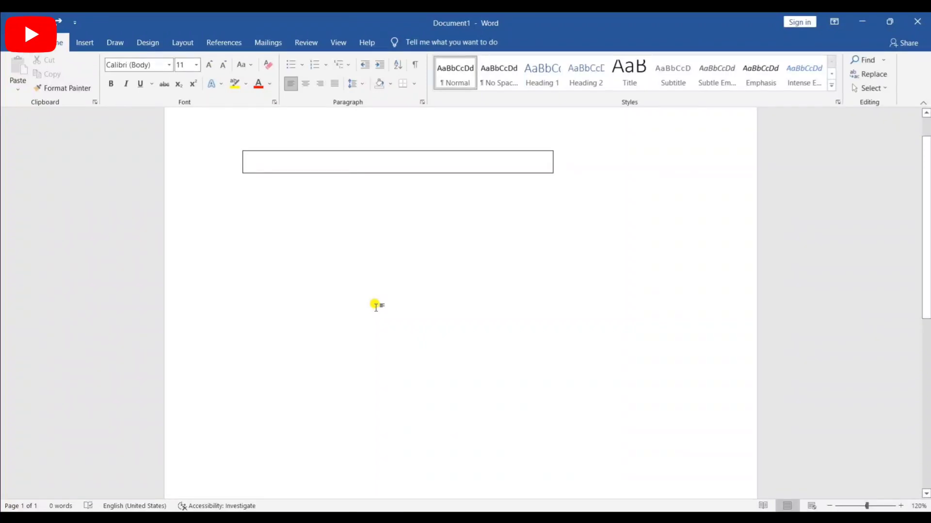
Add seven rows below the drawn row to make an eight-row table.
{"action": "left_click", "coordinate": [239, 175]}
{"action": "left_click", "coordinate": [239, 175]}
{"action": "left_click", "coordinate": [239, 175]}
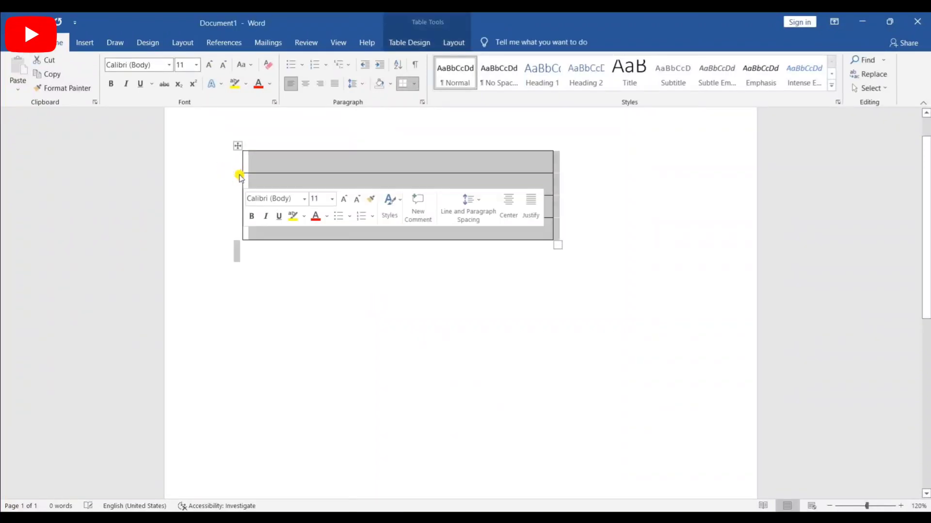
{"action": "left_click", "coordinate": [239, 174]}
{"action": "left_click", "coordinate": [239, 175]}
{"action": "left_click", "coordinate": [239, 175]}
{"action": "left_click", "coordinate": [239, 175]}
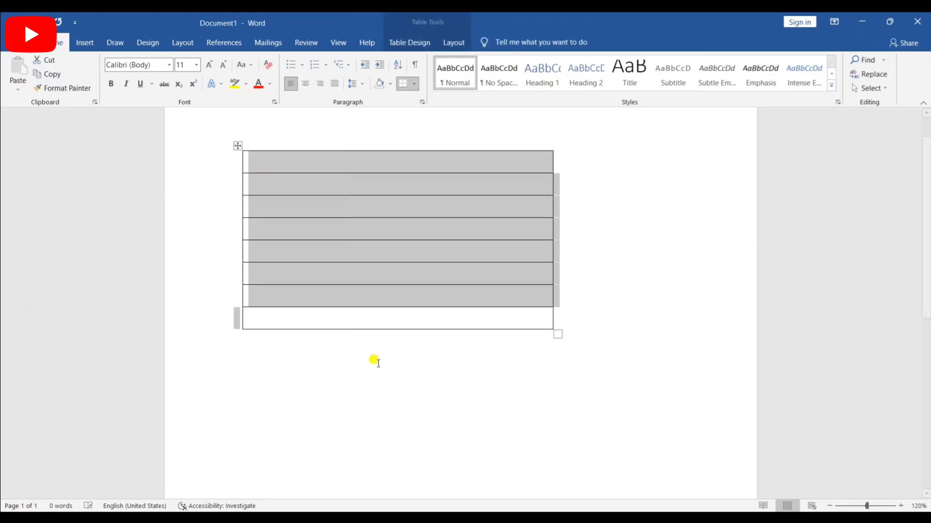
{"action": "left_click", "coordinate": [653, 376]}
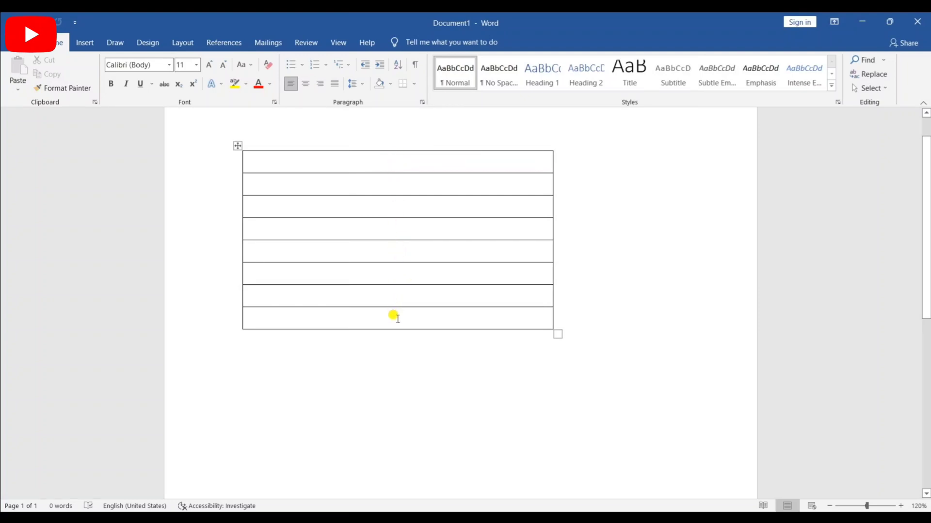
Draw a vertical border near the middle of the table to split its first seven rows into two columns.
{"action": "left_click", "coordinate": [86, 43]}
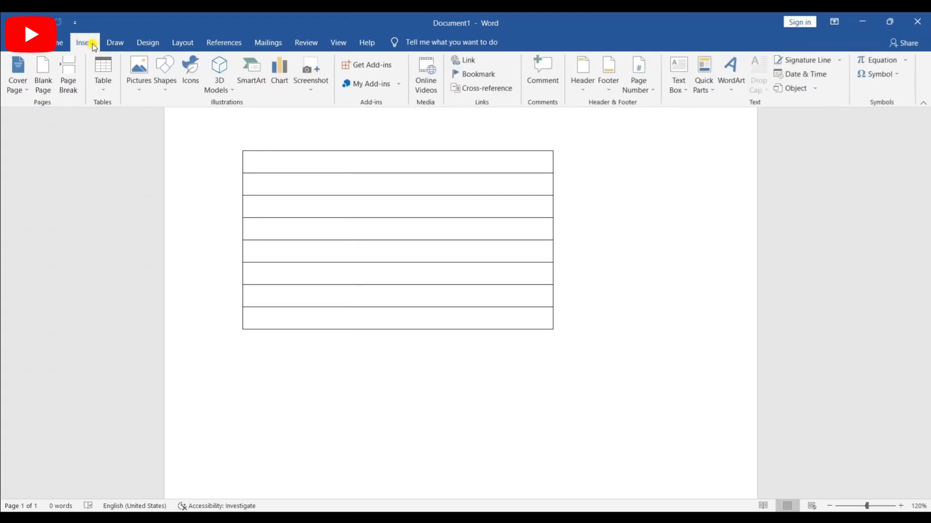
{"action": "left_click", "coordinate": [106, 88]}
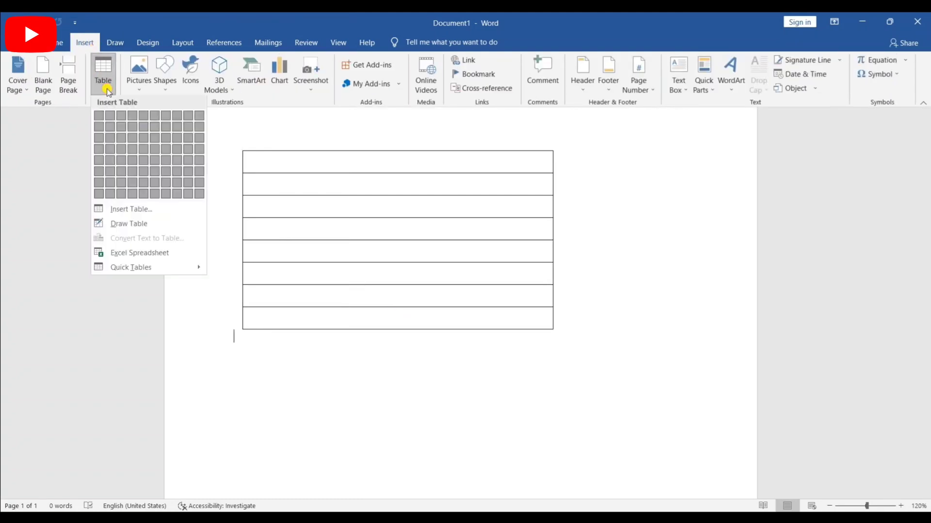
{"action": "left_click", "coordinate": [130, 223]}
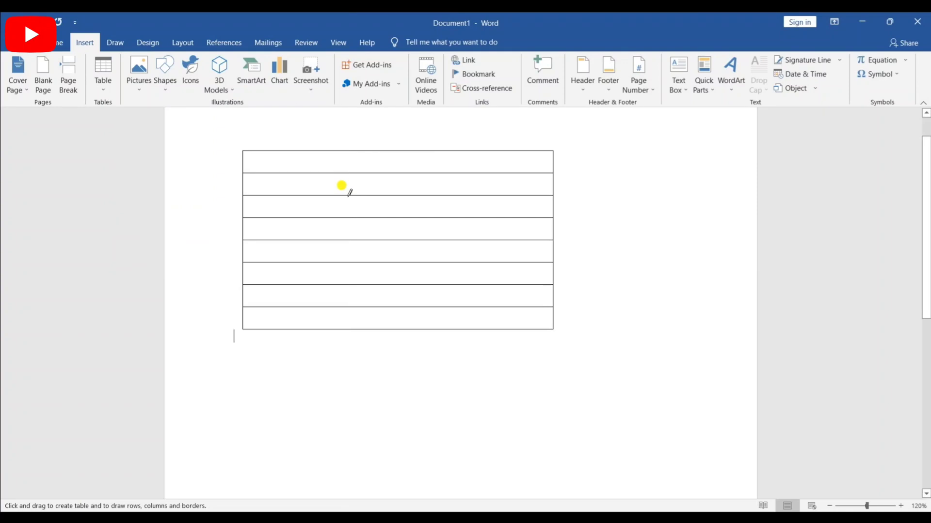
{"action": "left_click_drag", "start_coordinate": [401, 151], "coordinate": [401, 292]}
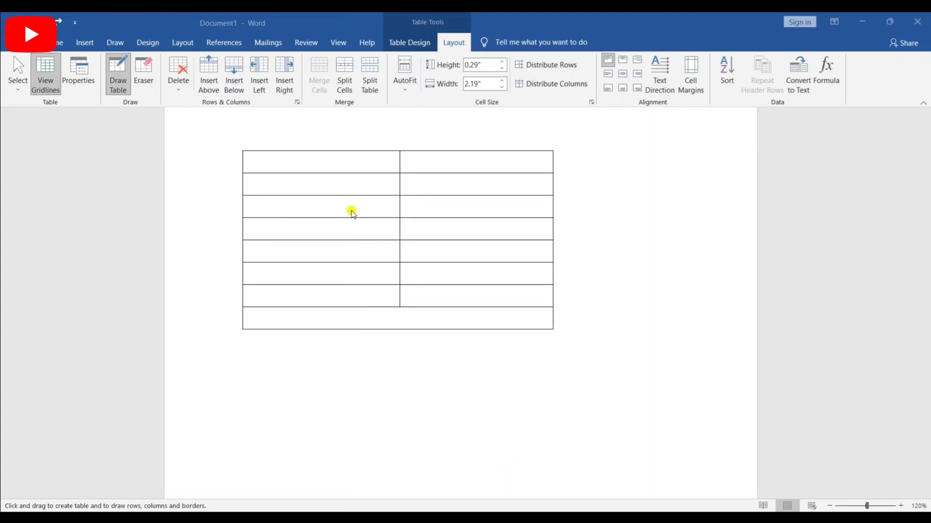
Advance the cursor cell by cell from the table's first cell, and turn off table drawing.
{"action": "left_click", "coordinate": [276, 164]}
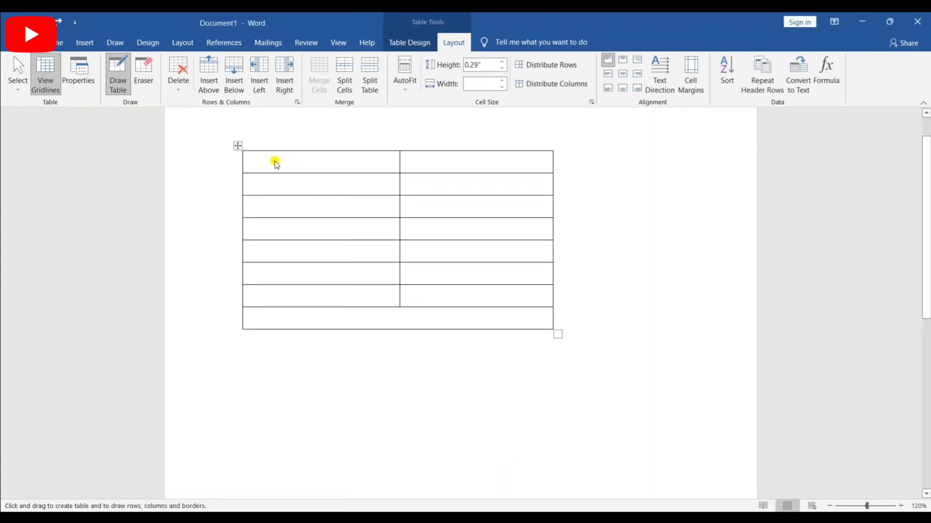
{"action": "key", "text": "Tab"}
{"action": "key", "text": "Tab"}
{"action": "key", "text": "Tab"}
{"action": "key", "text": "Tab"}
{"action": "key", "text": "Tab"}
{"action": "key", "text": "Tab"}
{"action": "key", "text": "Tab"}
{"action": "key", "text": "Tab"}
{"action": "key", "text": "Tab"}
{"action": "key", "text": "Tab"}
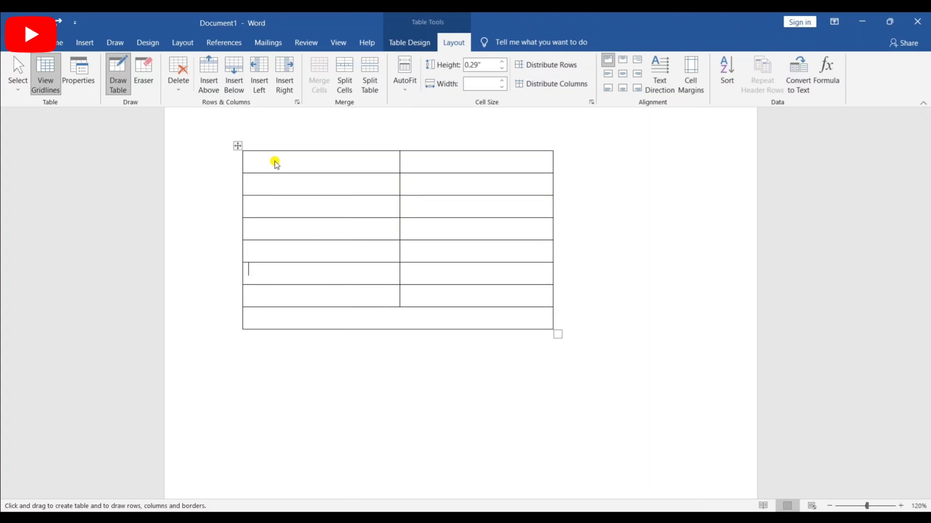
{"action": "key", "text": "Tab"}
{"action": "key", "text": "Tab"}
{"action": "key", "text": "Tab"}
{"action": "key", "text": "Escape"}
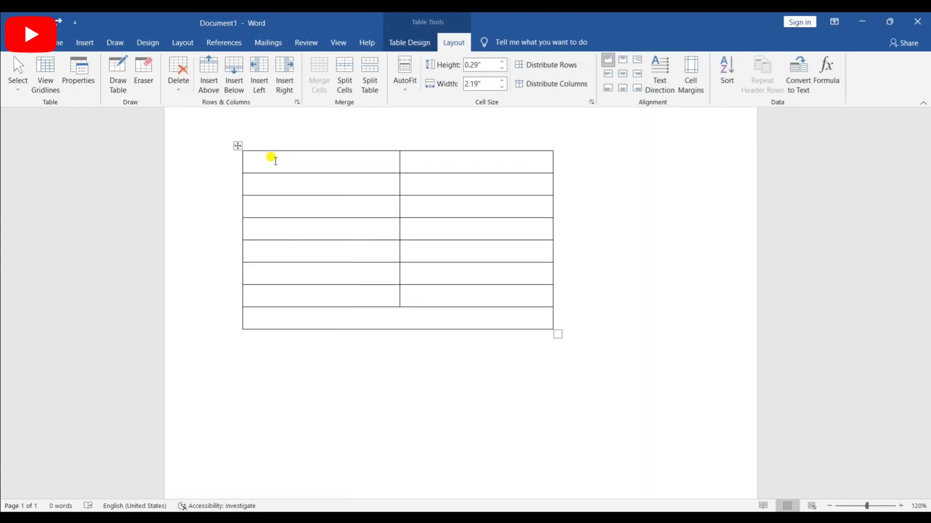
Move the cursor backward through the cells to the table's first cell.
{"action": "key", "text": "Left"}
{"action": "key", "text": "Left"}
{"action": "key", "text": "Left"}
{"action": "key", "text": "Left"}
{"action": "key", "text": "Left"}
{"action": "key", "text": "Left"}
{"action": "key", "text": "Left"}
{"action": "key", "text": "Left"}
{"action": "key", "text": "Left"}
{"action": "key", "text": "Left"}
{"action": "key", "text": "Left"}
{"action": "key", "text": "Left"}
{"action": "key", "text": "Left"}
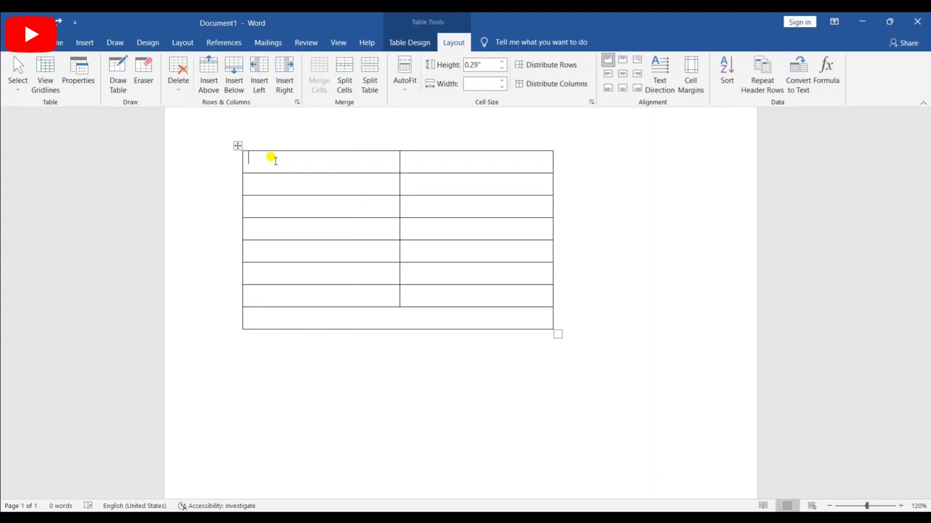
Enter 24 in the first cell, 25 and 3 in the second row, and 5 in the third row's first cell.
{"action": "type", "text": "24"}
{"action": "key", "text": "Tab"}
{"action": "key", "text": "Tab"}
{"action": "type", "text": "25"}
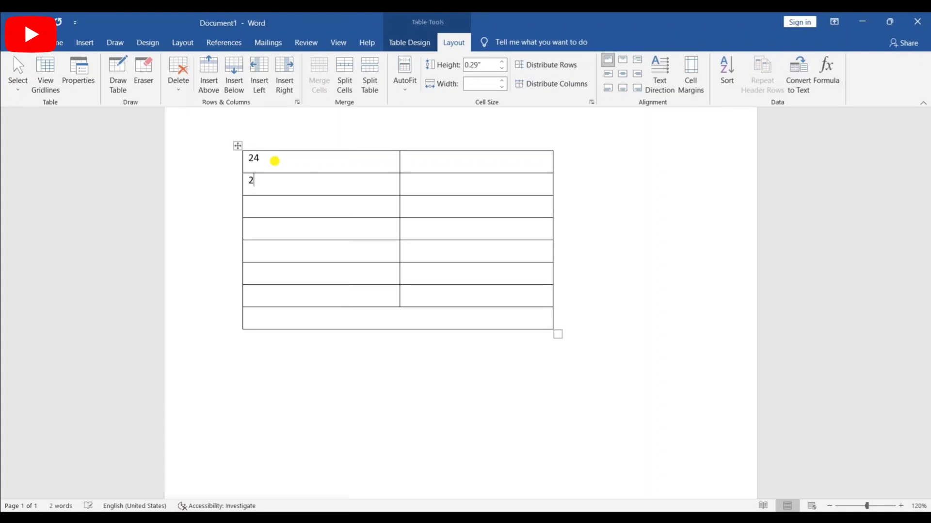
{"action": "key", "text": "Tab"}
{"action": "type", "text": "3"}
{"action": "key", "text": "Tab"}
{"action": "type", "text": "5"}
{"action": "key", "text": "Tab"}
Enter 5 and 6 in the fourth row, 6 and 6 in the fifth, and 7 in the sixth row's first cell.
{"action": "key", "text": "Tab"}
{"action": "type", "text": "5"}
{"action": "key", "text": "Tab"}
{"action": "type", "text": "6"}
{"action": "key", "text": "Tab"}
{"action": "type", "text": "6"}
{"action": "key", "text": "Tab"}
{"action": "type", "text": "6"}
{"action": "key", "text": "Tab"}
{"action": "type", "text": "7"}
{"action": "key", "text": "Tab"}
{"action": "key", "text": "Tab"}
Go back to the second cell of the fourth row and replace its content with 10.
{"action": "key", "text": "shift+Tab"}
{"action": "key", "text": "shift+Tab"}
{"action": "key", "text": "shift+Tab"}
{"action": "key", "text": "shift+Tab"}
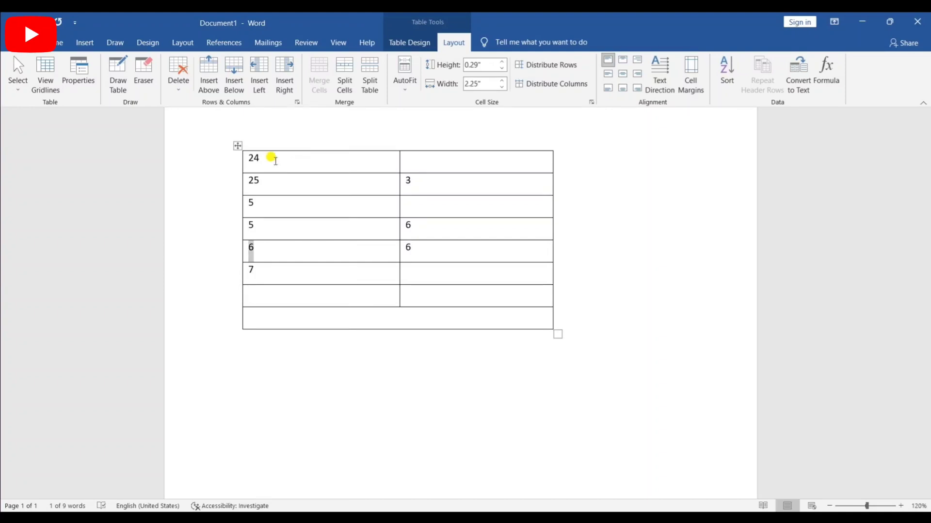
{"action": "key", "text": "BackSpace"}
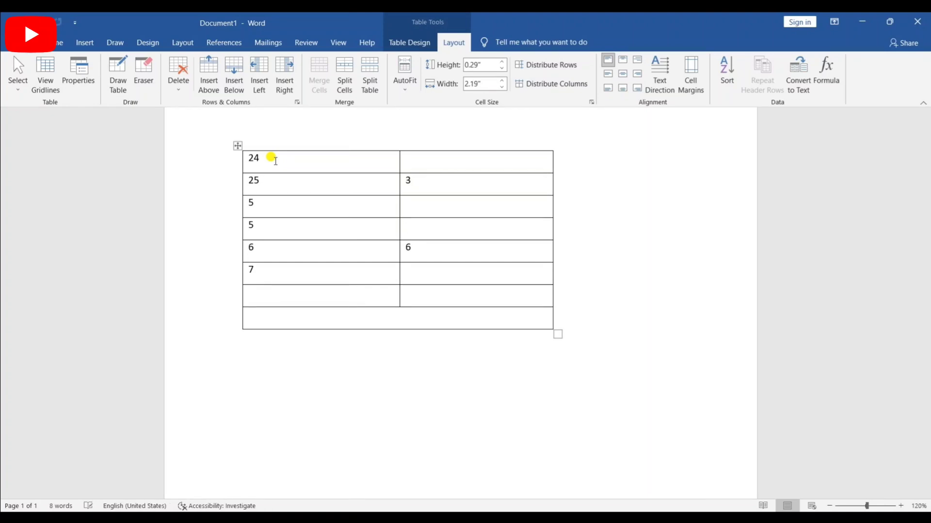
{"action": "type", "text": "10"}
Clear the contents of every cell while keeping the grid, and open the options for the whole table.
{"action": "left_click", "coordinate": [419, 517]}
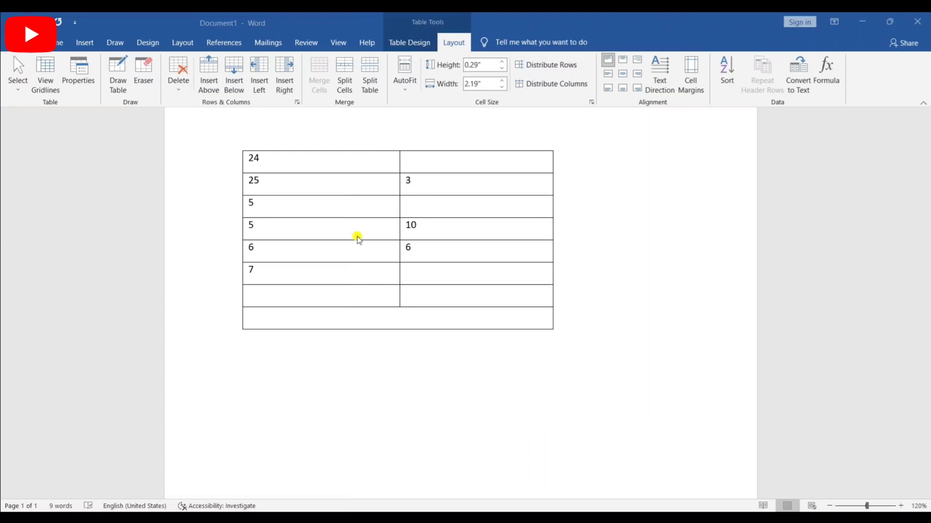
{"action": "left_click", "coordinate": [293, 160]}
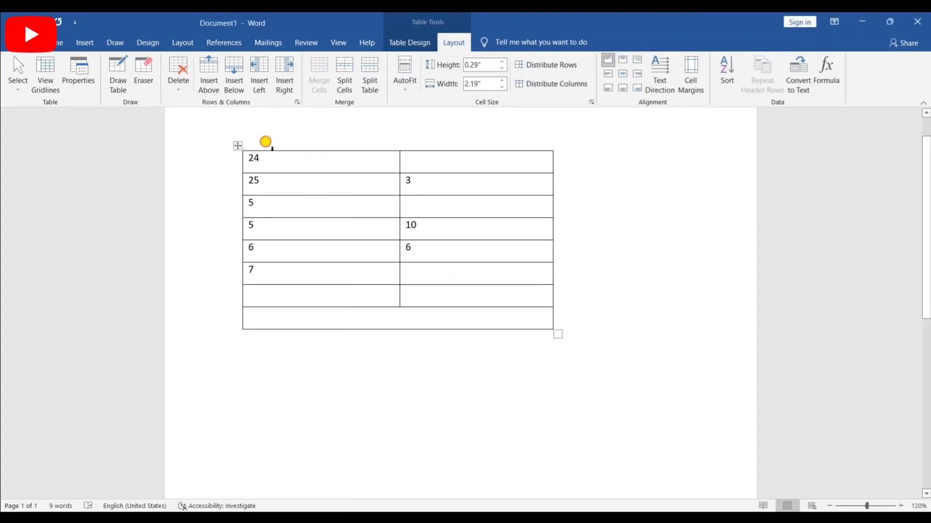
{"action": "left_click", "coordinate": [237, 145]}
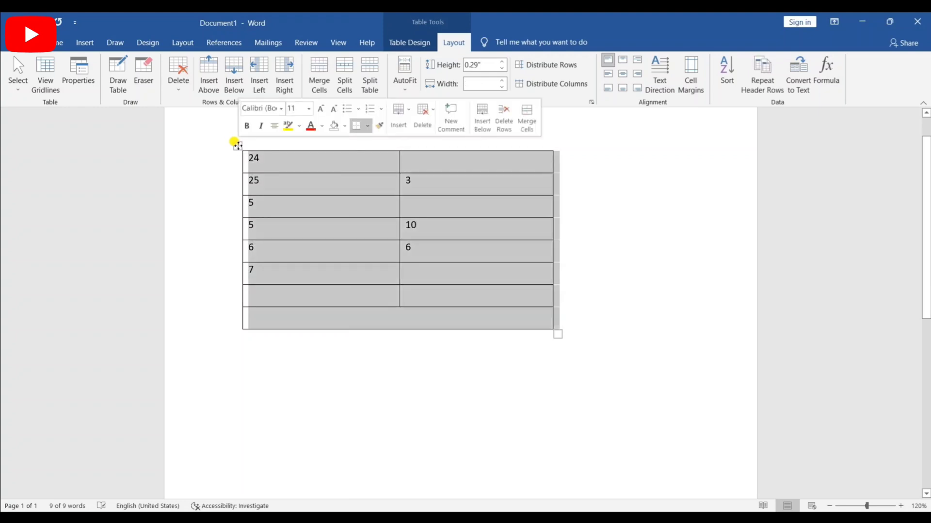
{"action": "key", "text": "Delete"}
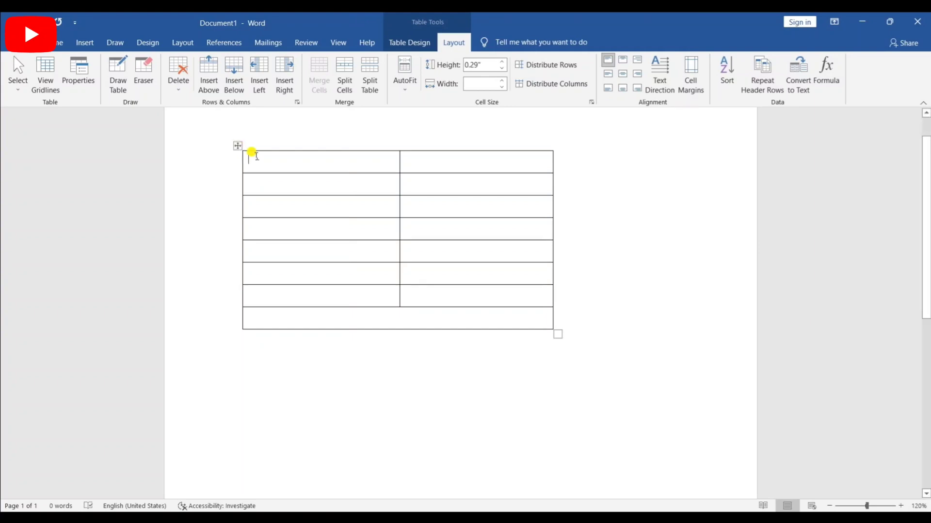
{"action": "left_click", "coordinate": [238, 146]}
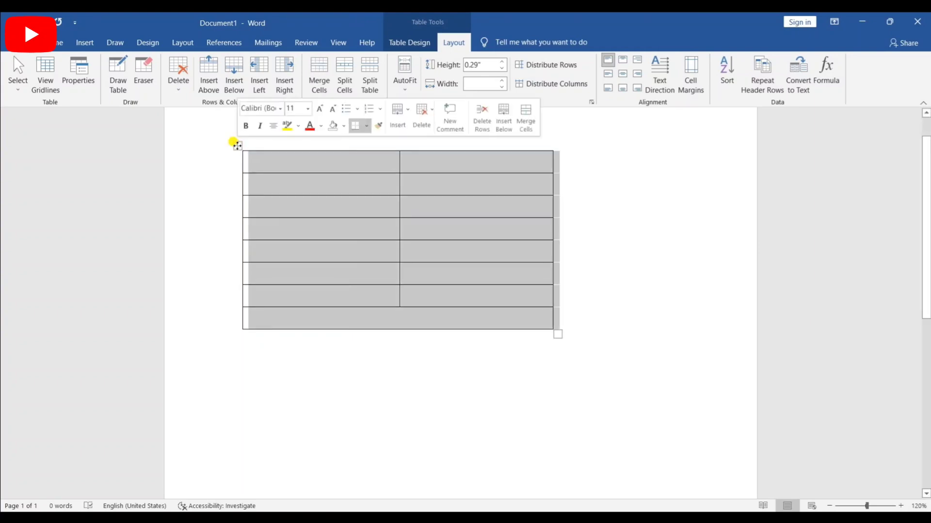
{"action": "right_click", "coordinate": [237, 145]}
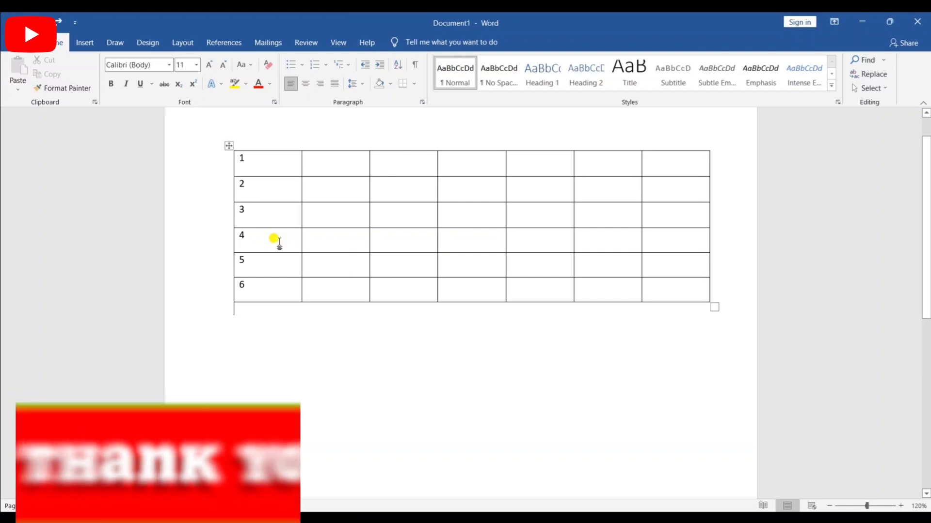
Split the six-row table before row 4 so that rows 4 to 6 form a separate table.
{"action": "left_click", "coordinate": [264, 238]}
{"action": "mouse_move", "coordinate": [264, 238]}
{"action": "left_mouse_down"}
{"action": "mouse_move", "coordinate": [632, 307]}
{"action": "mouse_move", "coordinate": [634, 291]}
{"action": "left_mouse_up"}
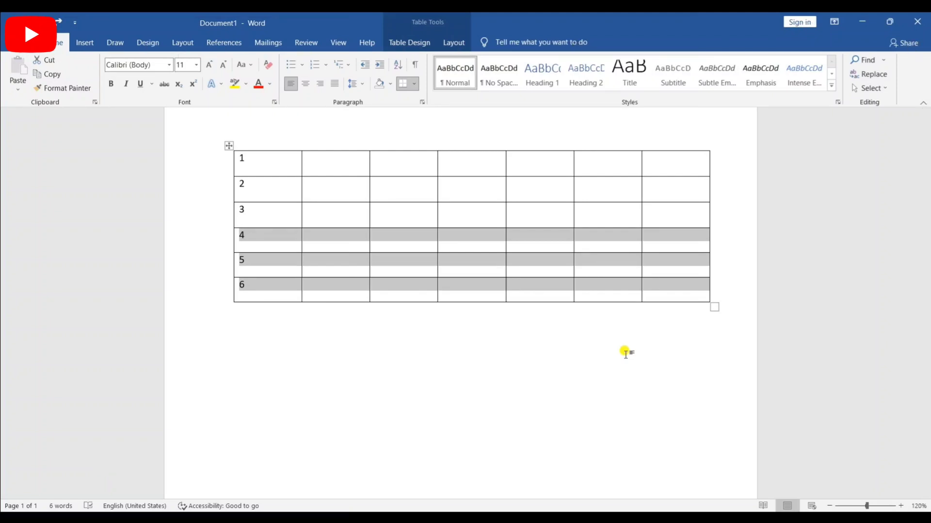
{"action": "key", "text": "ctrl+shift+Return"}
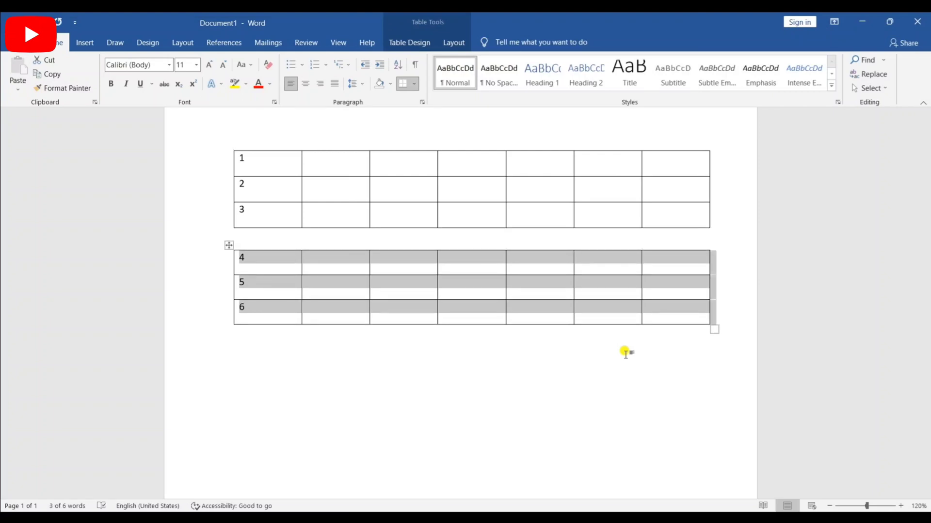
{"action": "left_click", "coordinate": [613, 390]}
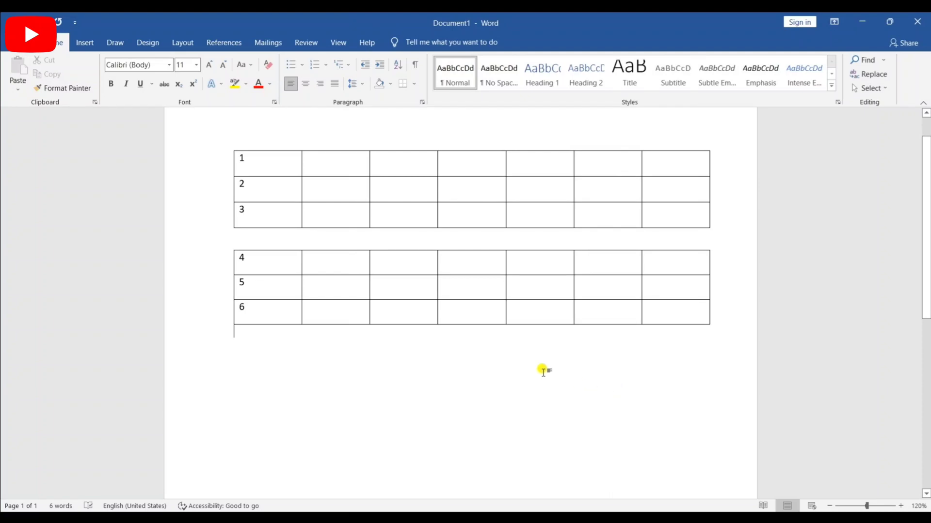
Move row 4 up out of the lower table to join it to the upper table.
{"action": "key", "text": "ctrl+z"}
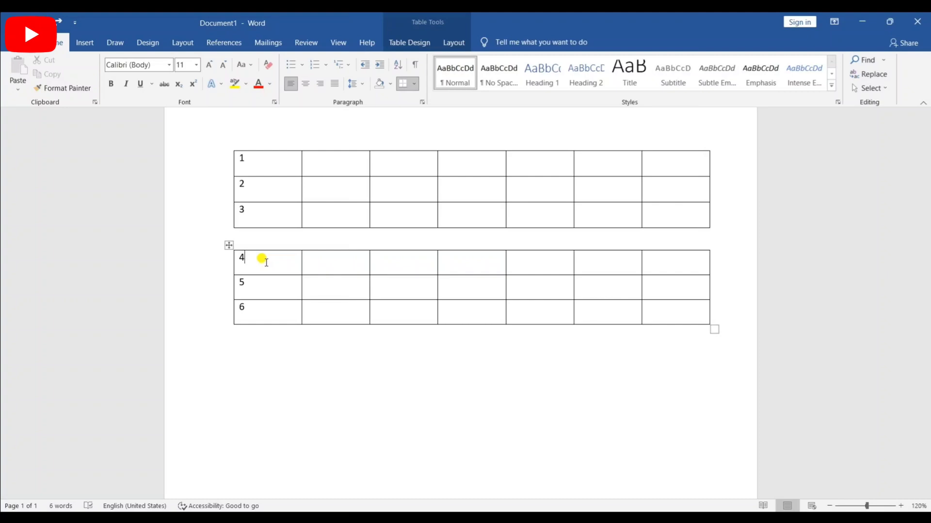
{"action": "key", "text": "alt+shift+Up"}
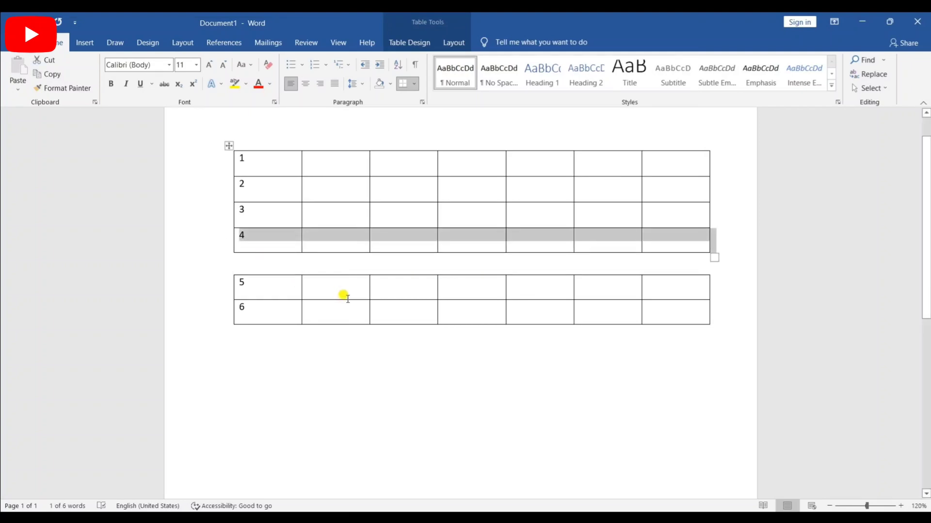
{"action": "left_click", "coordinate": [333, 258]}
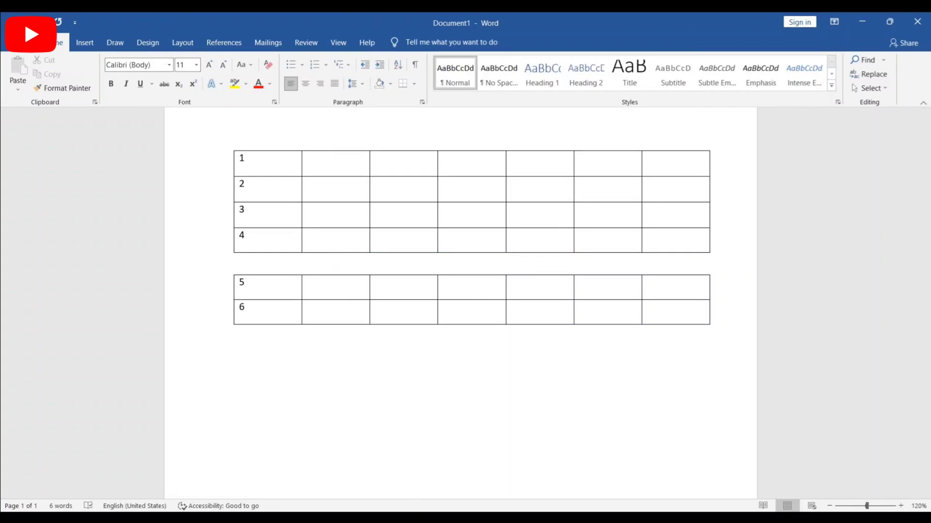
Move rows 5 and 6 together up into the upper table to merge everything into one table.
{"action": "left_click", "coordinate": [423, 519]}
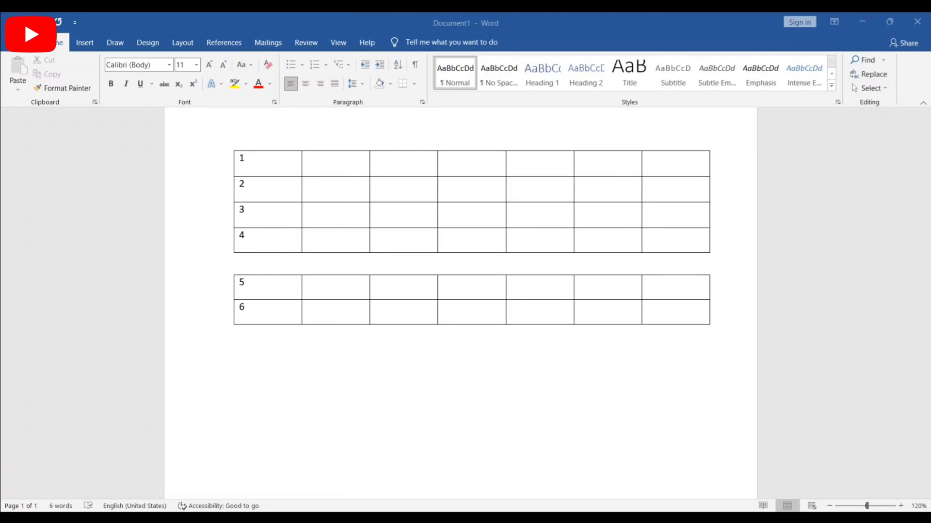
{"action": "left_click", "coordinate": [272, 291]}
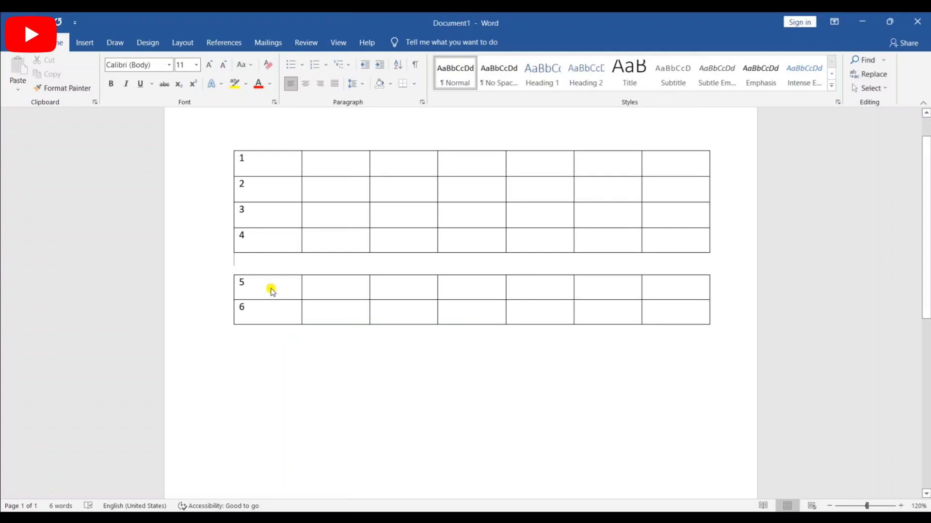
{"action": "left_click_drag", "start_coordinate": [262, 285], "coordinate": [270, 310]}
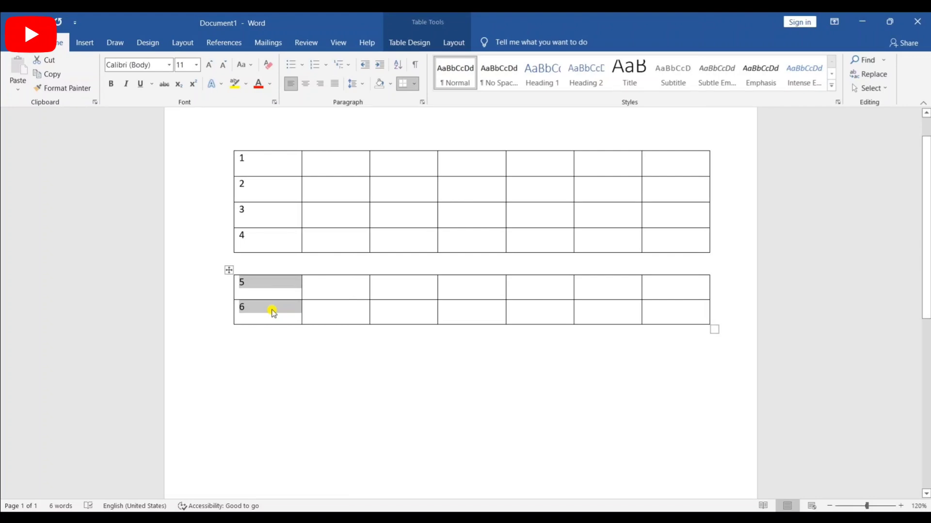
{"action": "key", "text": "alt+shift+Up"}
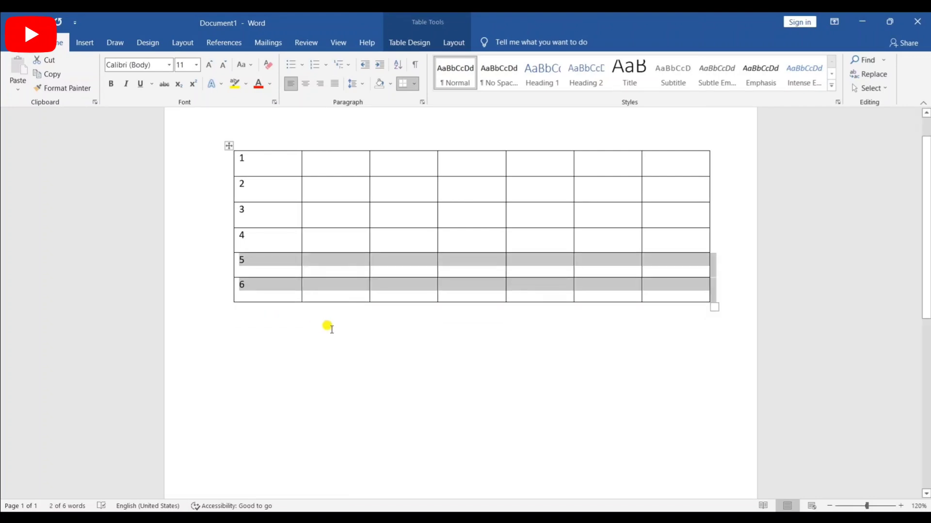
{"action": "left_click", "coordinate": [332, 329]}
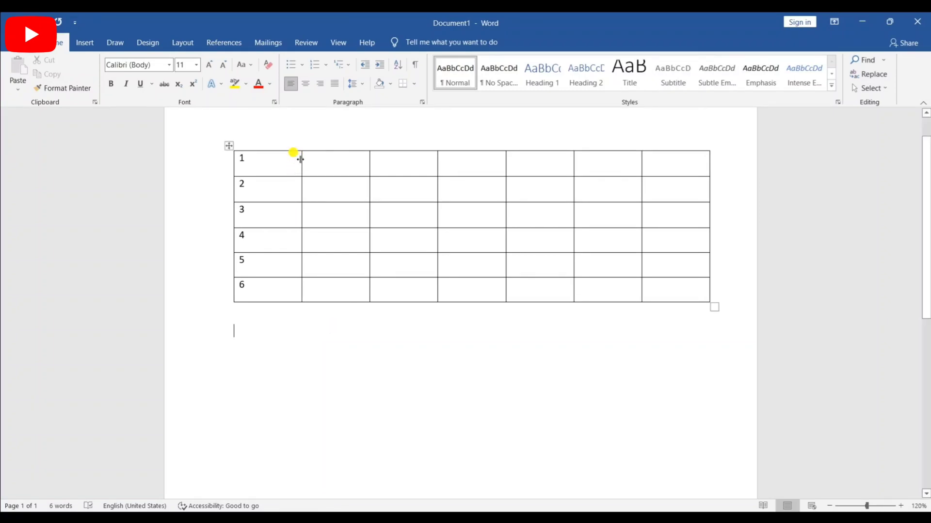
Narrow the numbered first column, and make row 1 much taller and row 2 slightly shorter.
{"action": "left_click_drag", "start_coordinate": [300, 159], "coordinate": [262, 163]}
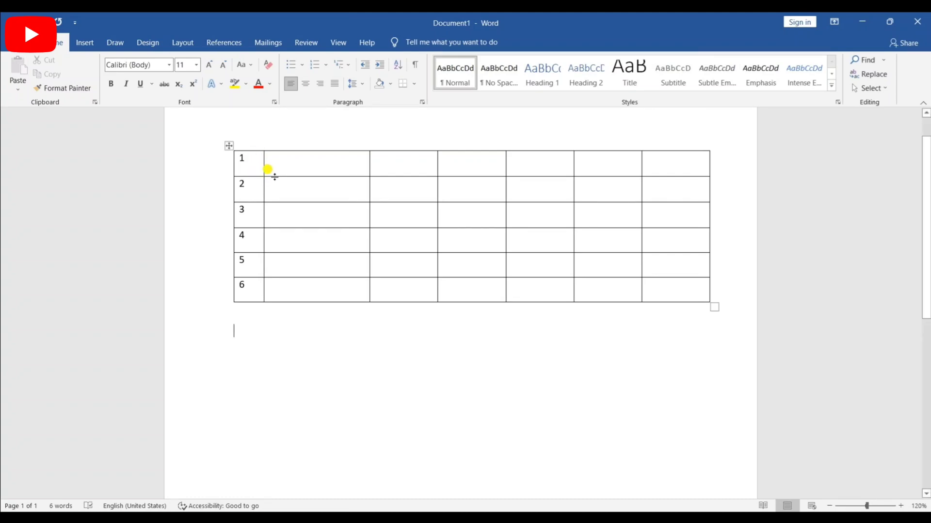
{"action": "left_click_drag", "start_coordinate": [275, 177], "coordinate": [286, 255]}
{"action": "left_click", "coordinate": [284, 281]}
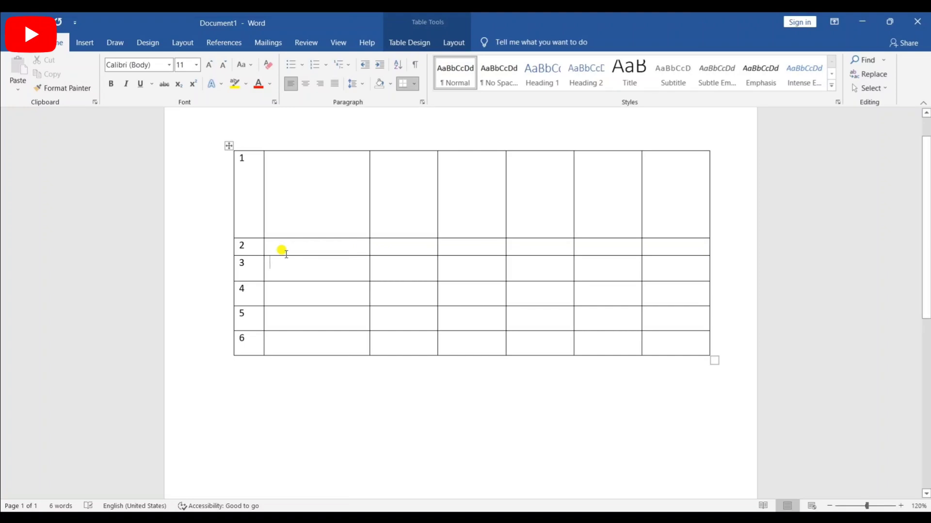